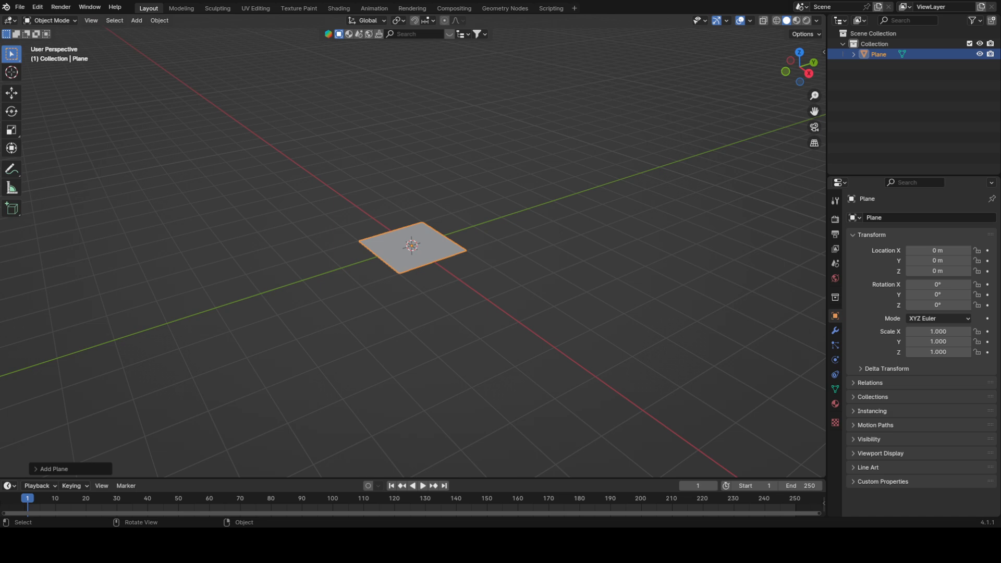
# Enable the Screencast Keys overlay in the viewport.
pyautogui.moveTo(476, 252); pyautogui.dragTo(494, 243, button='middle')
pyautogui.scroll(3, 521, 236)
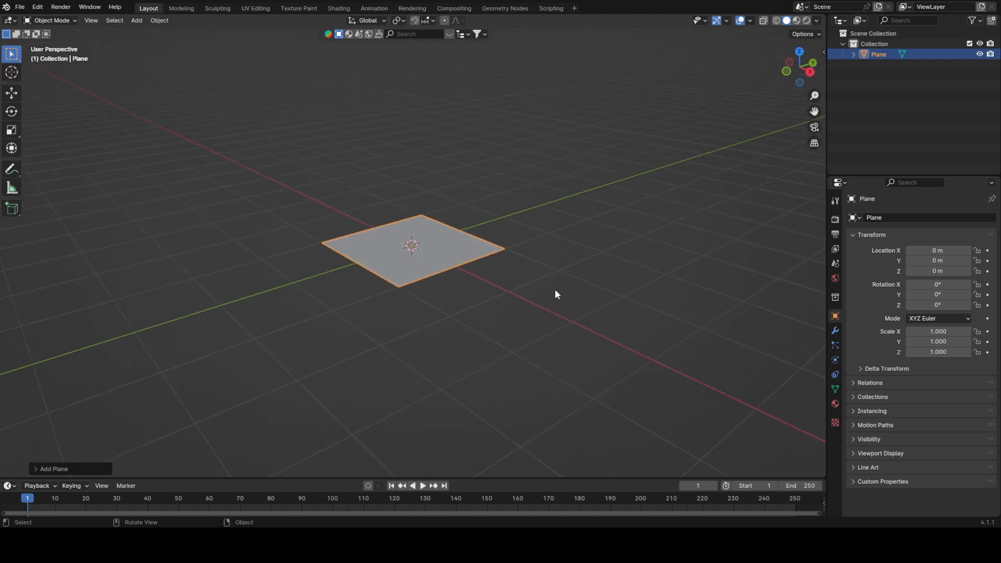
pyautogui.keyDown('shift'); pyautogui.moveTo(554, 286); pyautogui.dragTo(593, 281, button='middle'); pyautogui.keyUp('shift')
pyautogui.moveTo(518, 178); pyautogui.dragTo(587, 217, button='middle')
pyautogui.press('n')
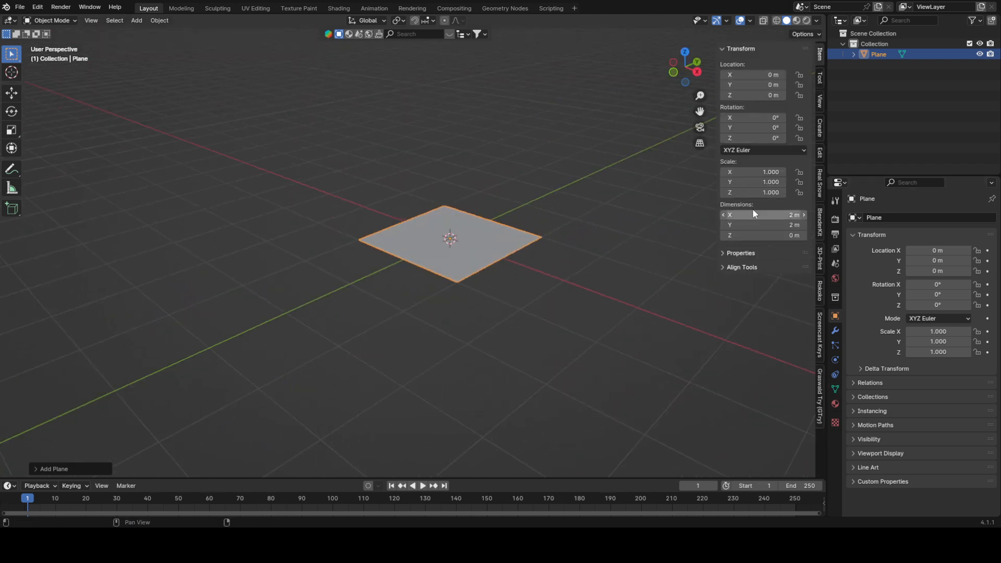
pyautogui.click(819, 338)
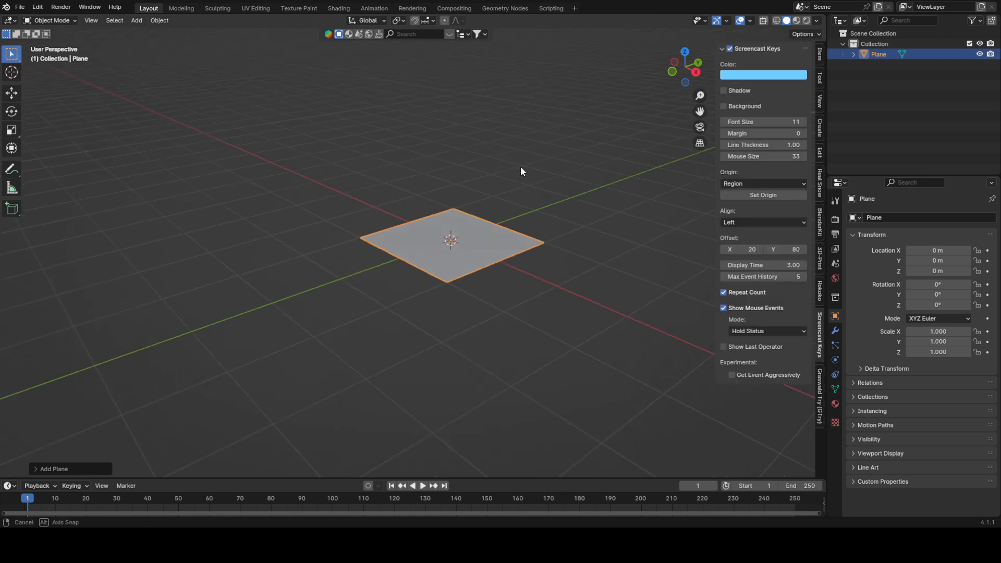
pyautogui.press('n')
pyautogui.moveTo(540, 174); pyautogui.dragTo(535, 205, button='middle')
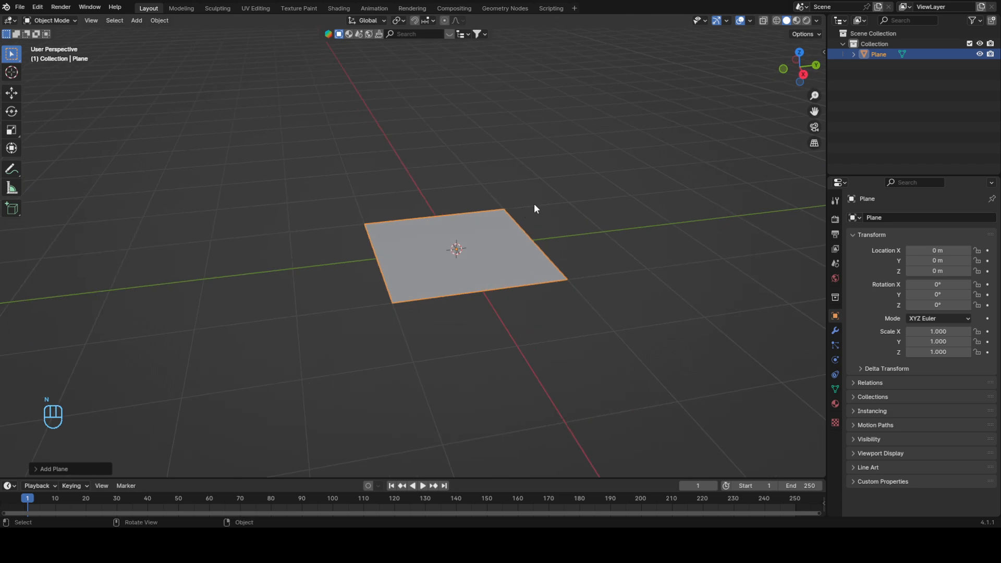
# Apply the Quick Smoke effect to the selected plane.
pyautogui.press('F3')
pyautogui.press('Return')
pyautogui.scroll(-3, 534, 203)
pyautogui.moveTo(514, 283); pyautogui.dragTo(497, 176, button='middle')
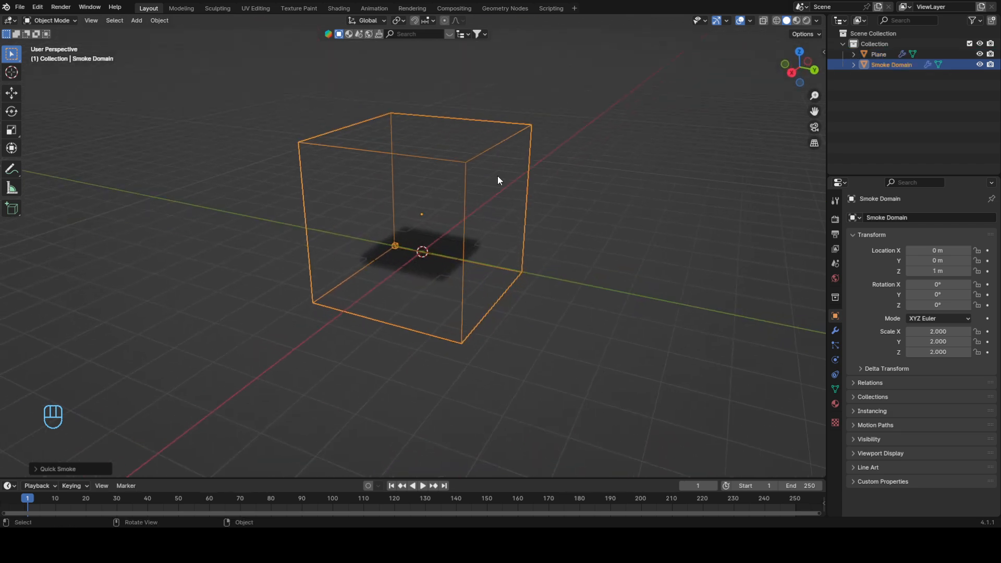
# Raise the smoke domain to about Z 1.89 m so its base sits just below the plane.
pyautogui.moveTo(443, 204); pyautogui.dragTo(552, 324, button='middle')
pyautogui.scroll(2, 535, 297)
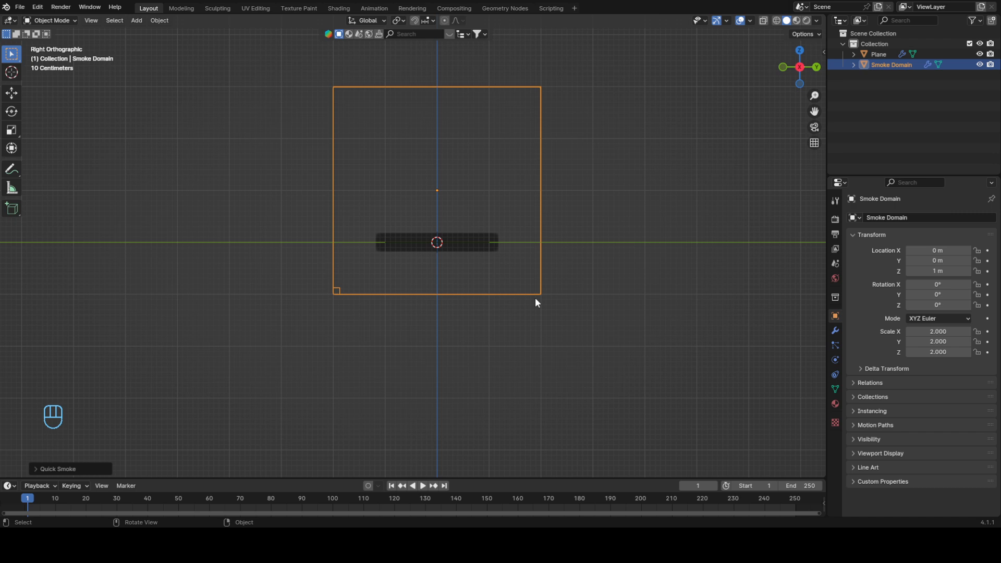
pyautogui.press('g')
pyautogui.click(537, 251)
# Stretch the smoke domain vertically to a Z scale of about 3.66 and raise it to about Z 3.64 m.
pyautogui.scroll(-4, 576, 158)
pyautogui.moveTo(575, 161); pyautogui.dragTo(589, 226, button='middle')
pyautogui.press('s')
pyautogui.press('z')
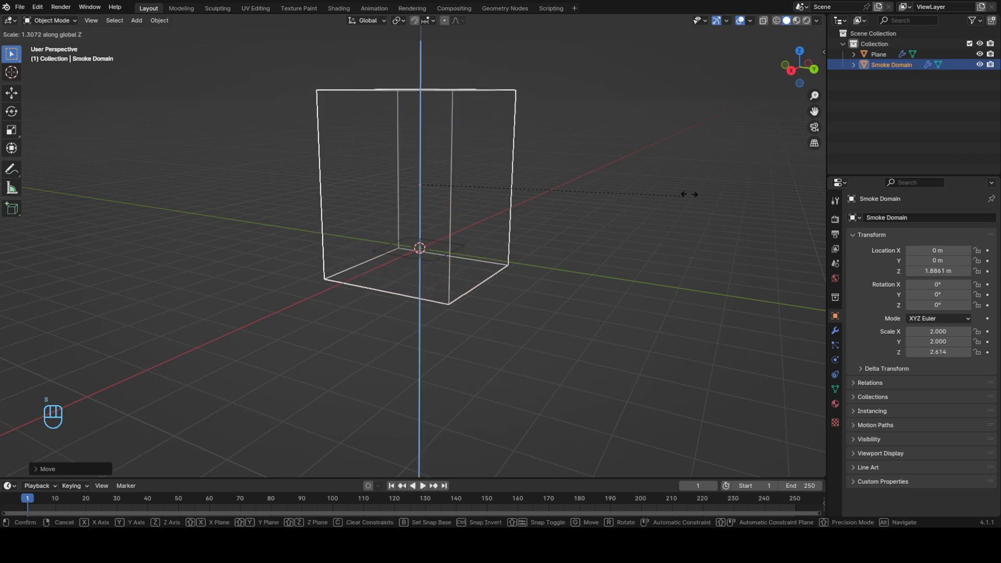
pyautogui.click(782, 159)
pyautogui.press('g')
pyautogui.press('z')
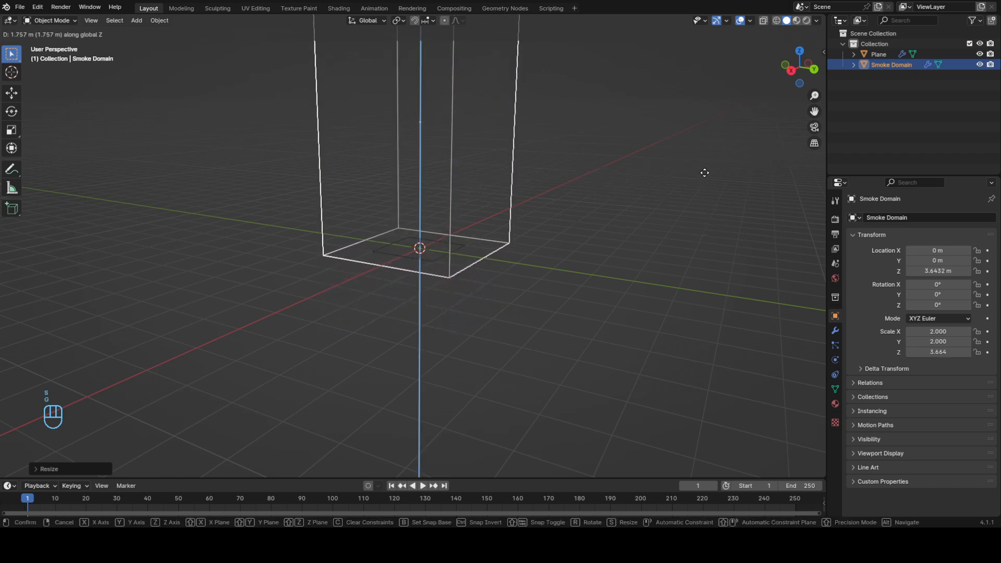
pyautogui.click(702, 171)
pyautogui.moveTo(577, 233); pyautogui.dragTo(585, 204, button='middle')
pyautogui.keyDown('shift'); pyautogui.moveTo(586, 158); pyautogui.dragTo(586, 239, button='middle'); pyautogui.keyUp('shift')
pyautogui.scroll(2, 492, 344)
pyautogui.click(834, 389)
pyautogui.scroll(2, 803, 389)
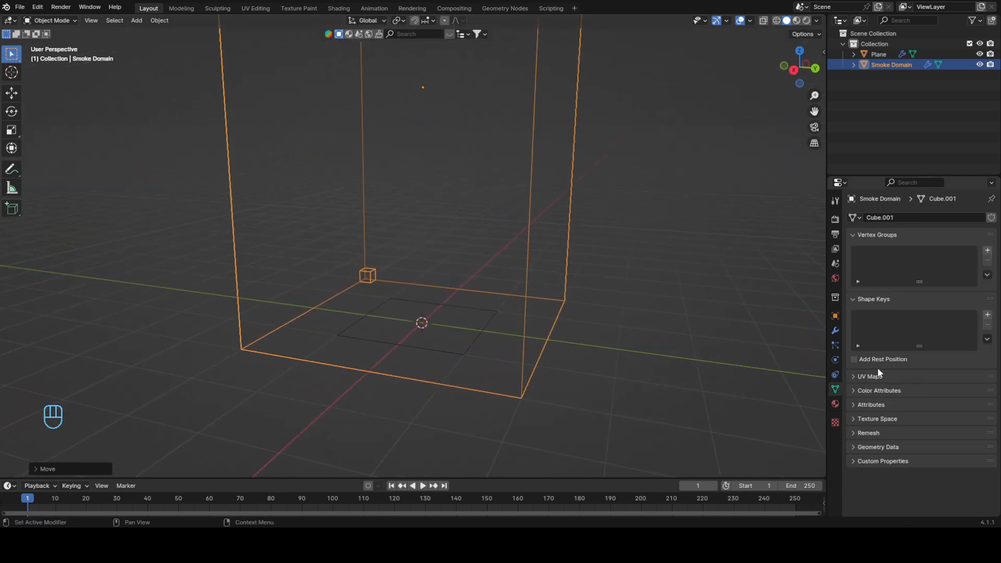
pyautogui.click(834, 374)
pyautogui.moveTo(570, 239); pyautogui.dragTo(574, 224, button='middle')
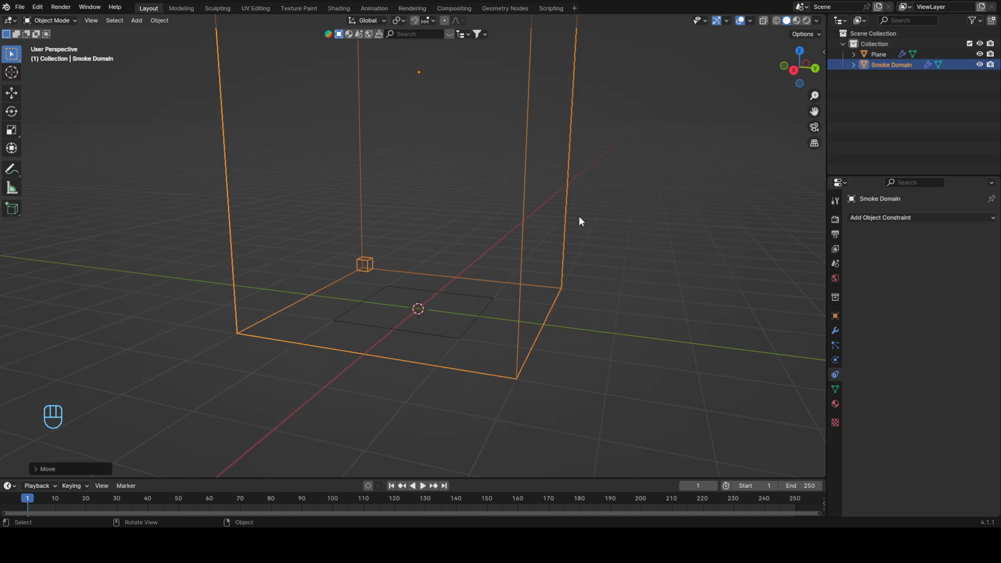
# Apply the object transform of the resized smoke domain.
pyautogui.press('n')
pyautogui.hotkey('ctrl', 'a')
pyautogui.click(516, 236)
pyautogui.moveTo(518, 237); pyautogui.dragTo(560, 245, button='middle')
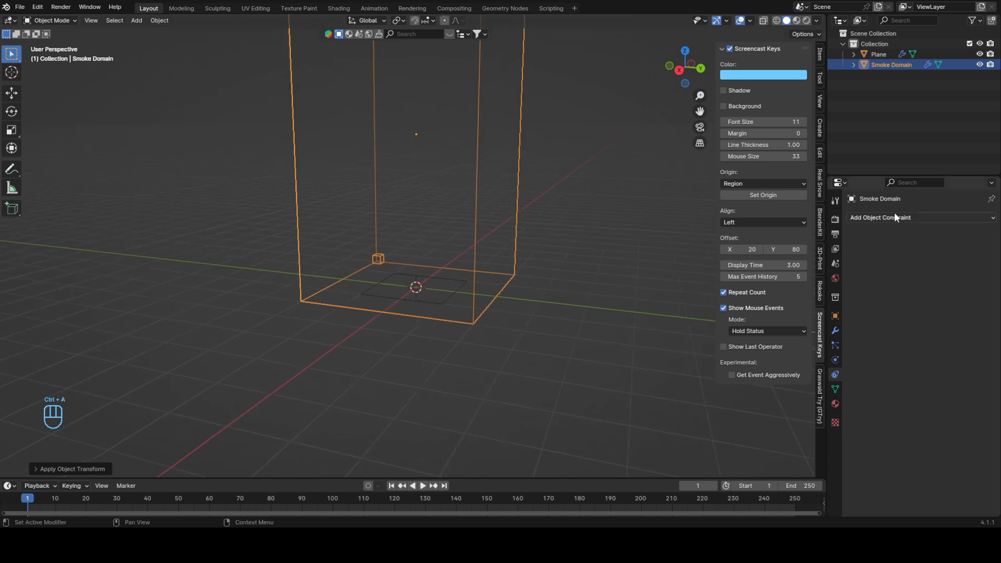
# Show the smoke domain's physics settings and widen the properties area.
pyautogui.click(833, 360)
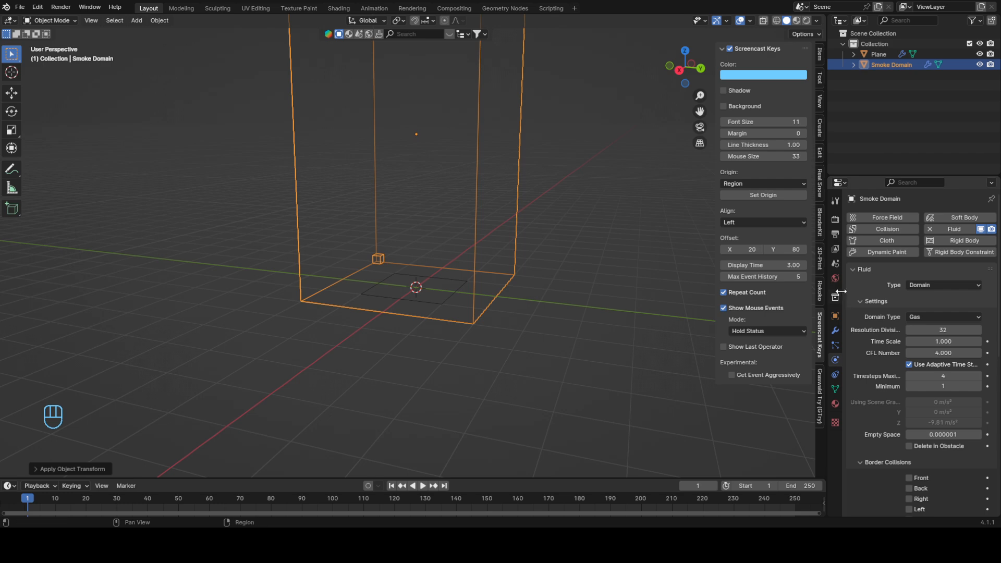
pyautogui.moveTo(842, 287); pyautogui.dragTo(639, 249)
pyautogui.moveTo(498, 230); pyautogui.dragTo(443, 250, button='middle')
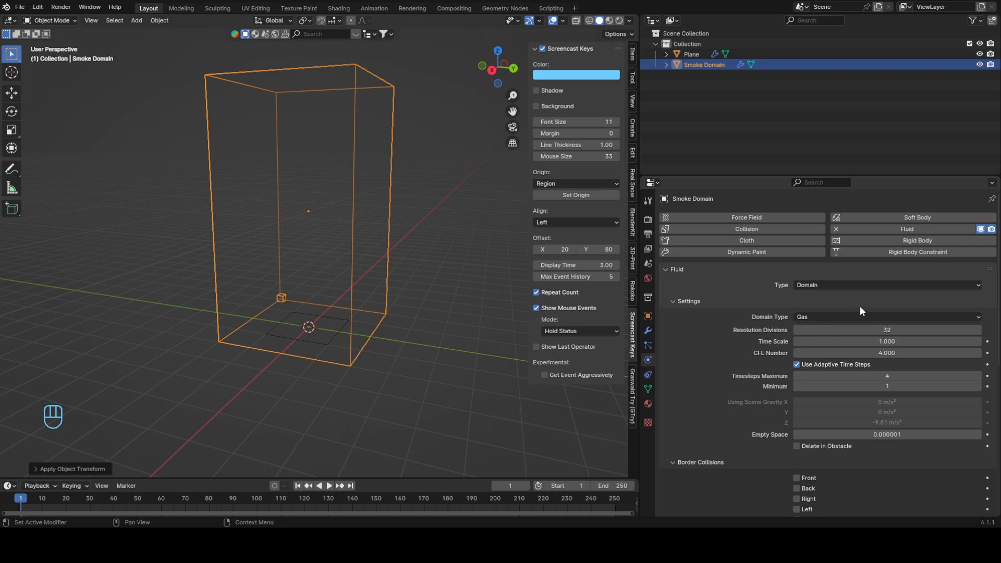
# Examine the available fluid types and domain types, keeping the smoke domain set to Domain and Gas.
pyautogui.click(864, 285)
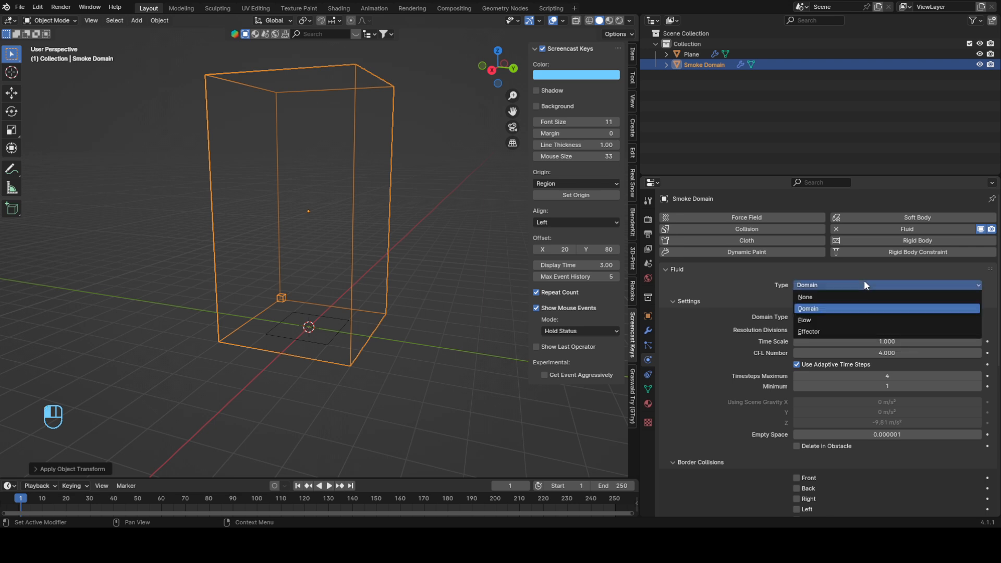
pyautogui.press('Escape')
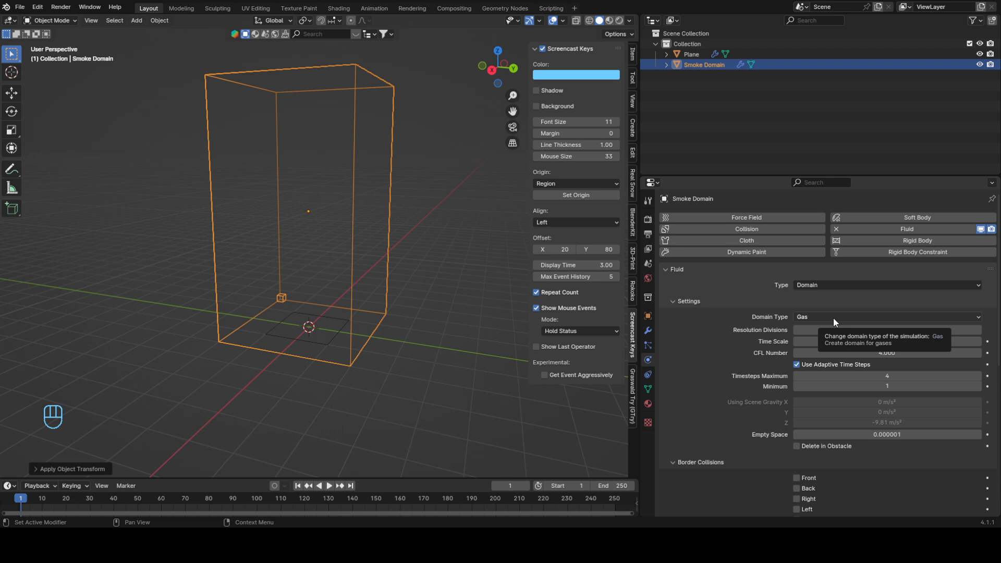
pyautogui.click(833, 318)
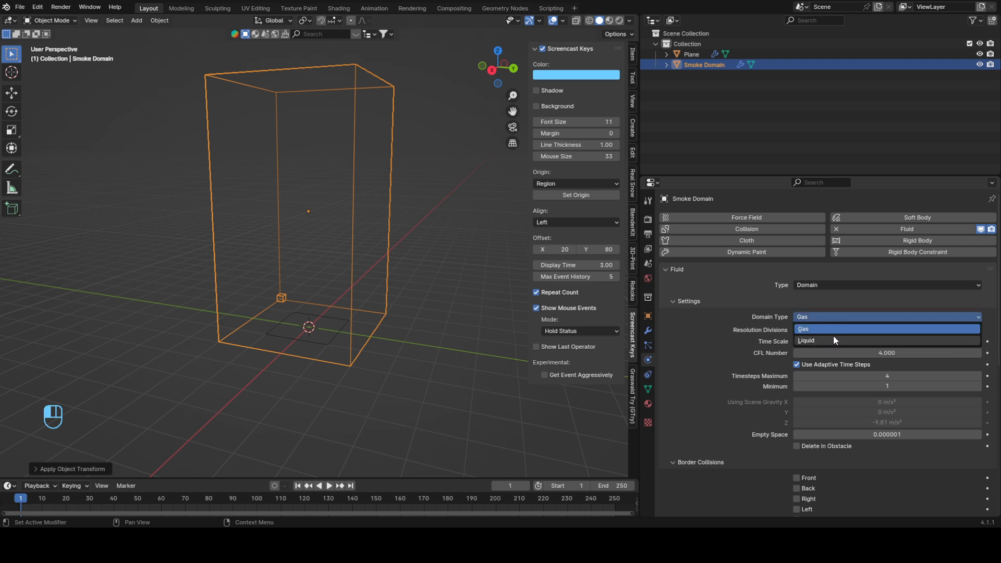
pyautogui.click(831, 328)
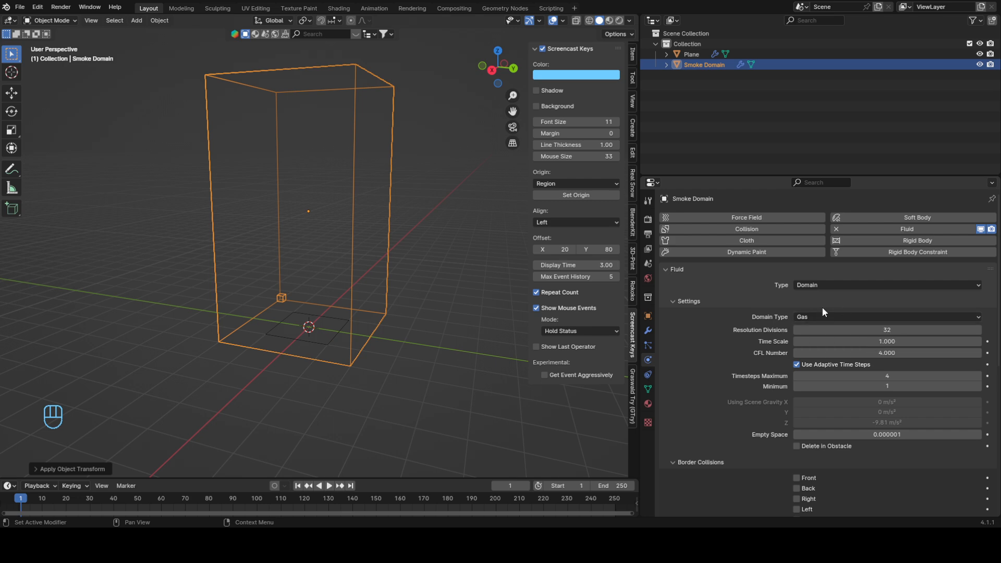
# Examine the domain's resolution, border collision, gas and cache settings, and expand the Fire settings.
pyautogui.scroll(-2, 887, 307)
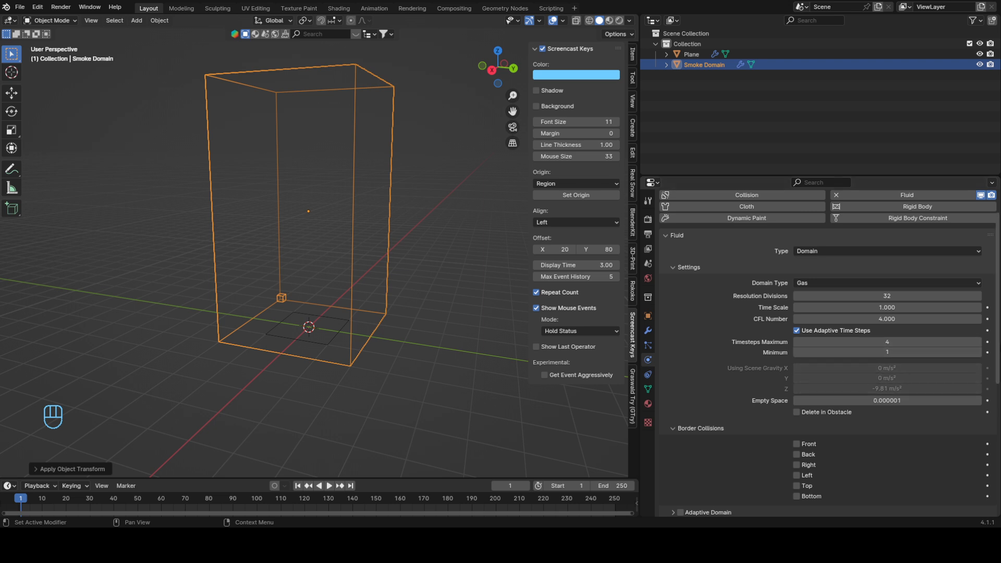
pyautogui.scroll(-9, 828, 354)
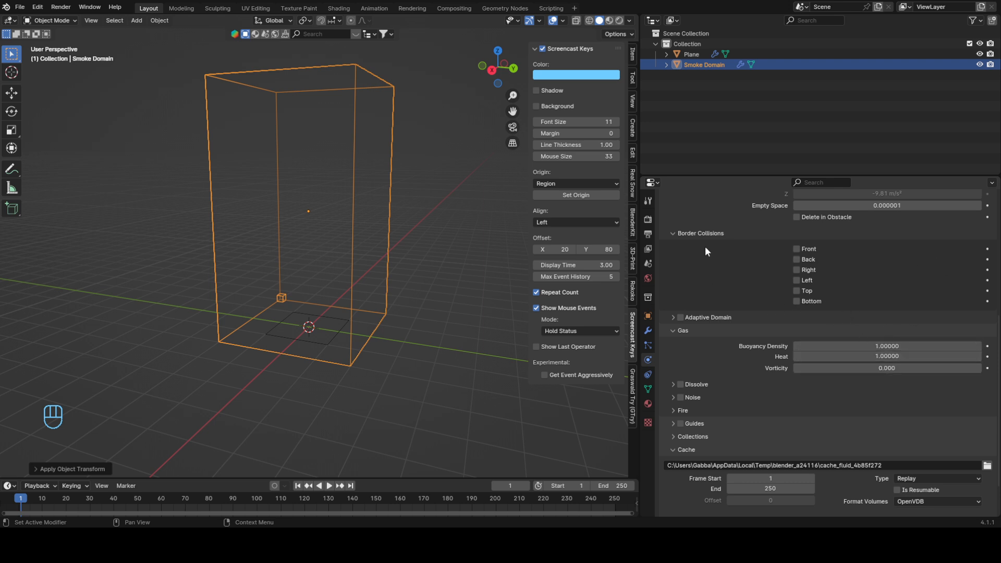
pyautogui.scroll(4, 730, 260)
pyautogui.scroll(-3, 777, 294)
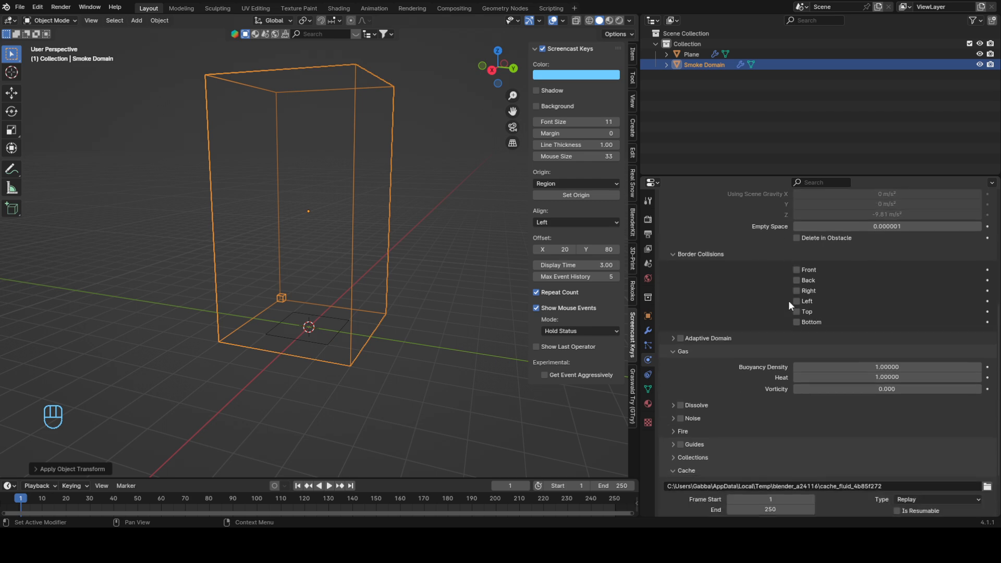
pyautogui.scroll(10, 815, 307)
pyautogui.scroll(-8, 894, 355)
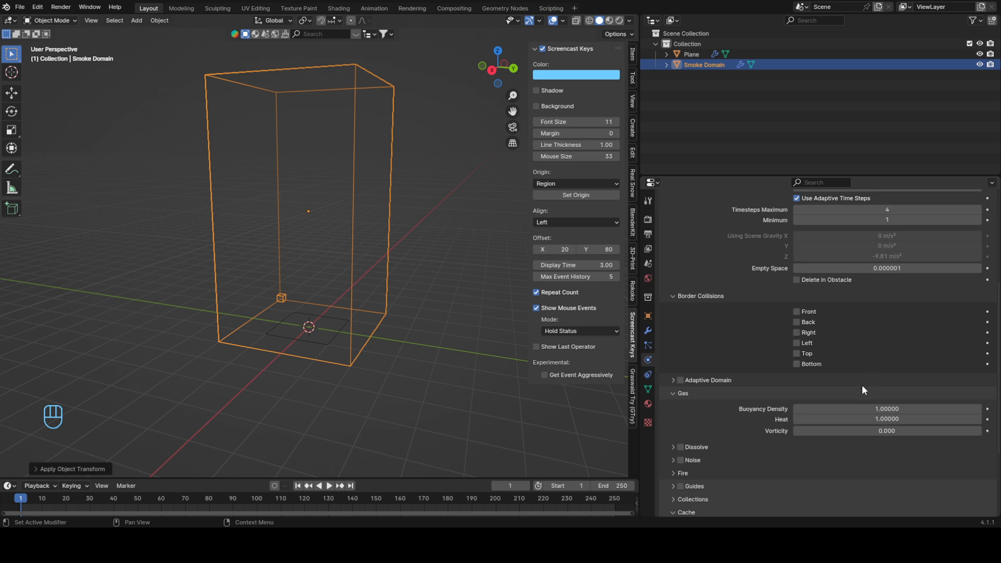
pyautogui.scroll(-4, 860, 386)
pyautogui.click(672, 389)
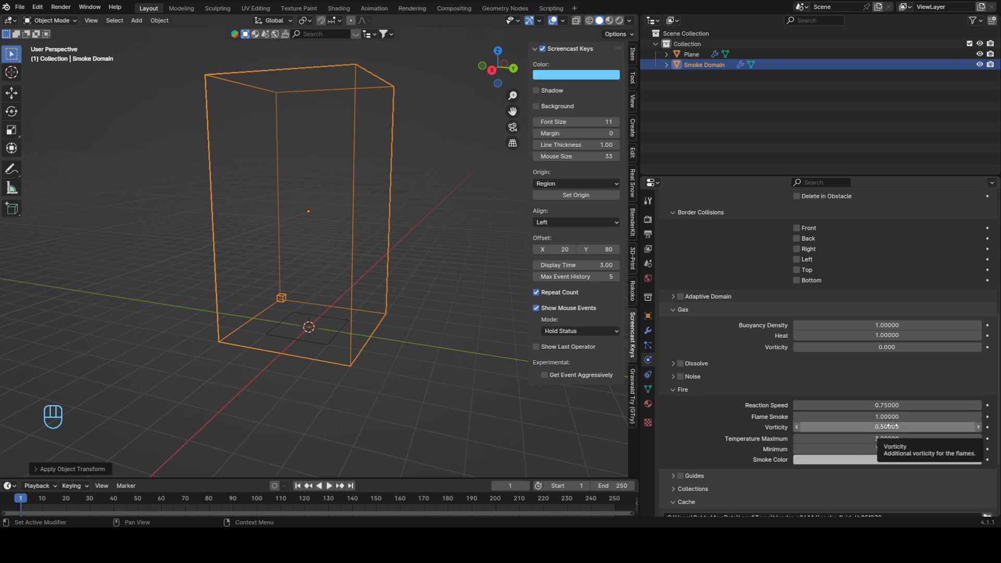
# Select the plane inside the domain and examine its fluid flow settings.
pyautogui.moveTo(397, 333); pyautogui.dragTo(373, 324, button='middle')
pyautogui.scroll(1, 446, 348)
pyautogui.moveTo(530, 355); pyautogui.dragTo(545, 368, button='middle')
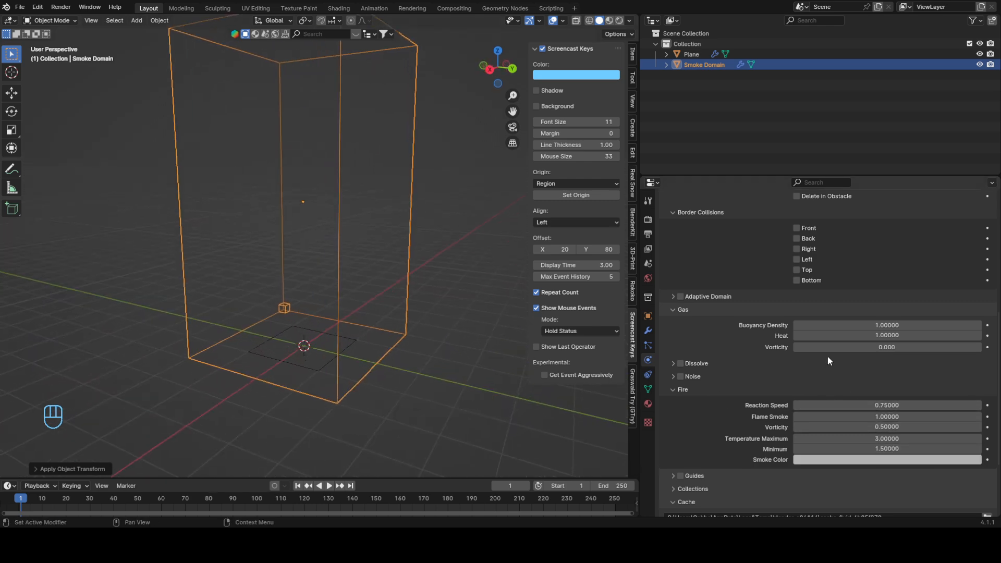
pyautogui.moveTo(421, 320); pyautogui.dragTo(433, 314, button='middle')
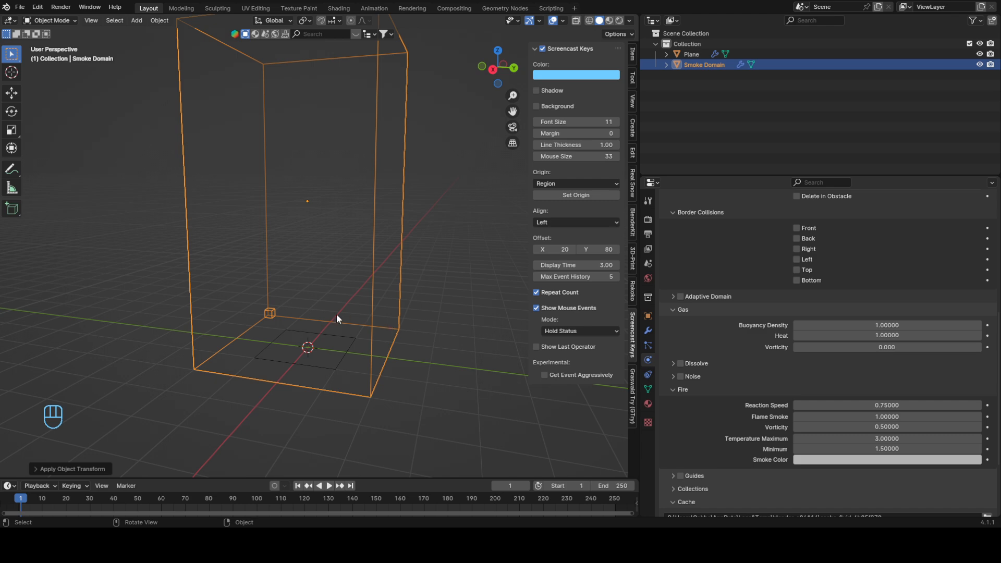
pyautogui.click(323, 363)
pyautogui.moveTo(330, 366); pyautogui.dragTo(438, 365, button='middle')
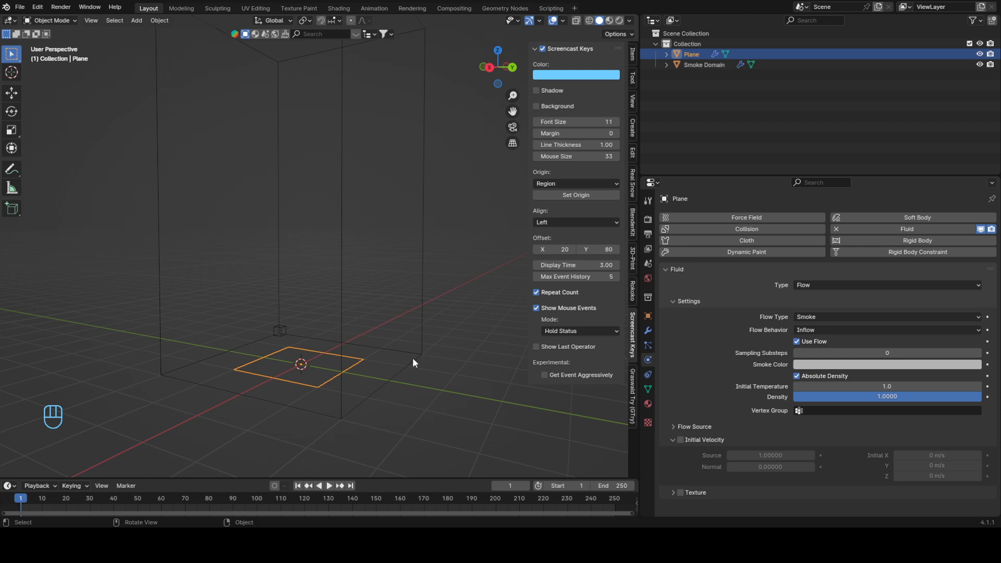
# Select the smoke domain again and enable Adaptive Domain.
pyautogui.click(342, 296)
pyautogui.scroll(-10, 736, 383)
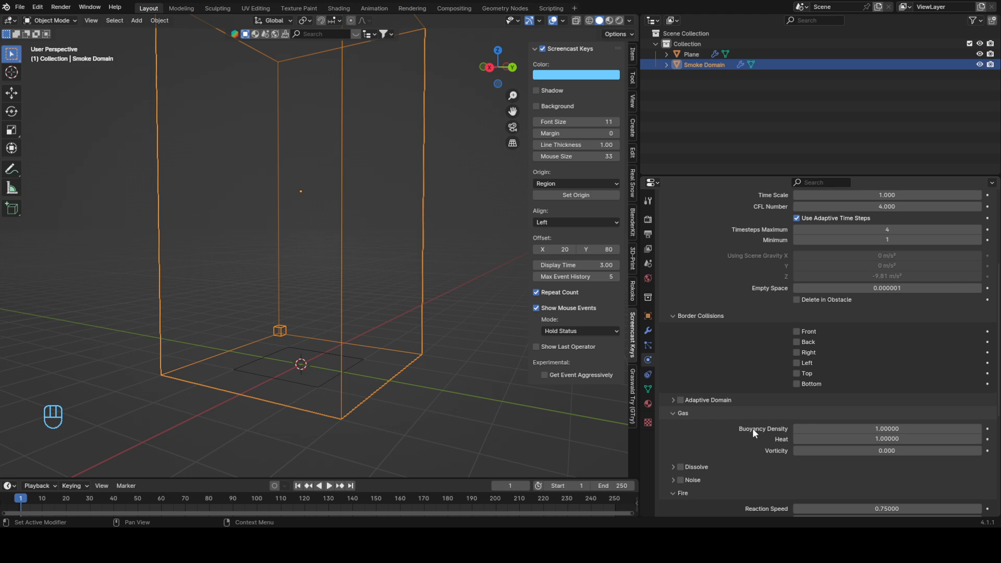
pyautogui.scroll(-2, 754, 433)
pyautogui.click(671, 358)
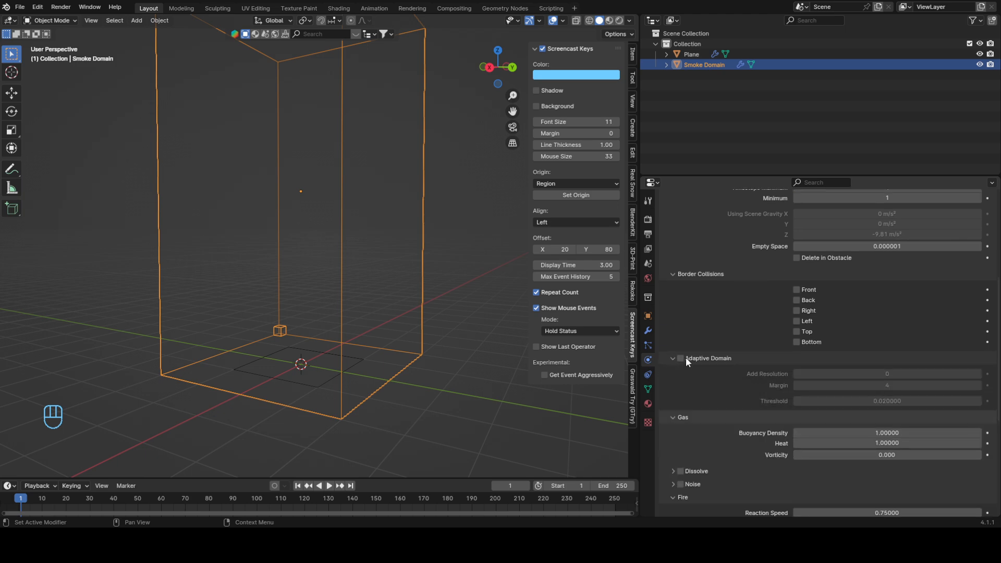
pyautogui.click(680, 358)
# Play the simulation up to frame 28 and return the timeline to frame 0.
pyautogui.press('space')
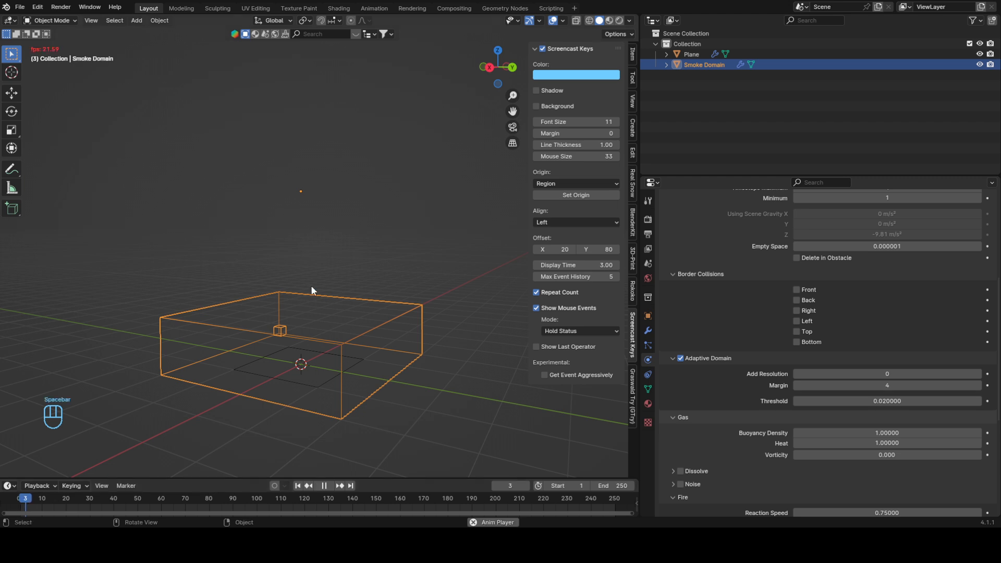
pyautogui.press('space')
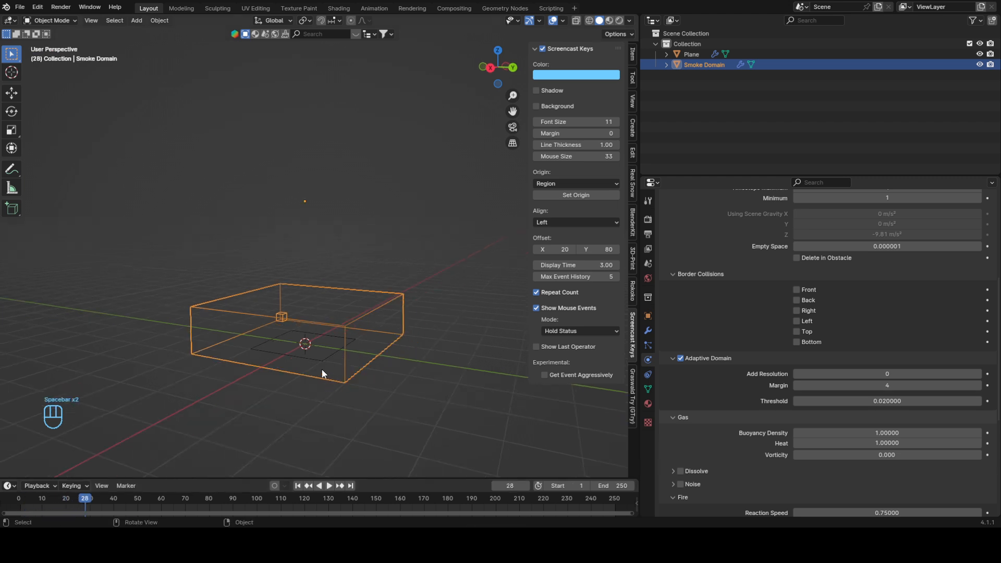
pyautogui.moveTo(88, 496); pyautogui.dragTo(18, 498)
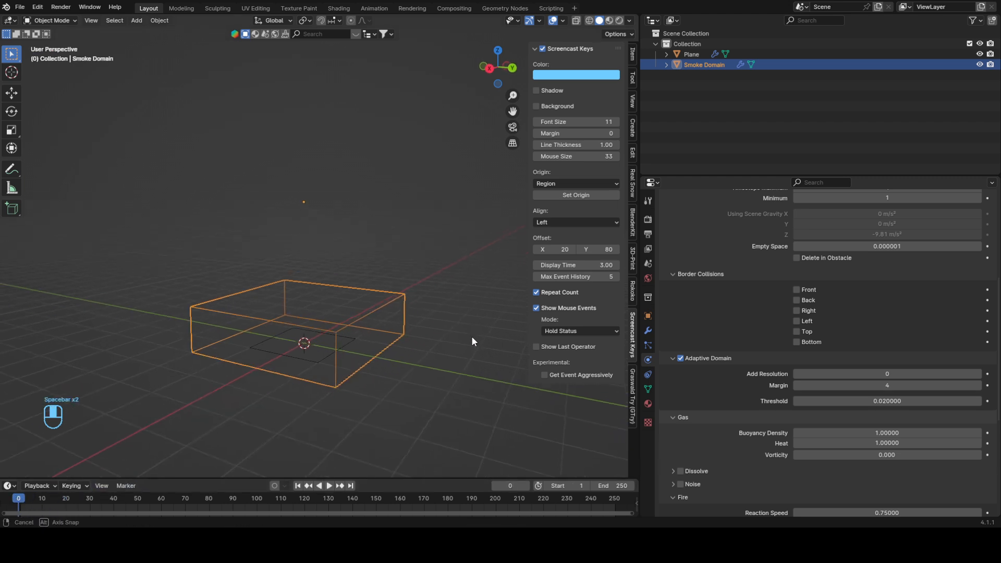
# Set the adaptive domain's Add Resolution to 5 and play the simulation to about frame 164.
pyautogui.click(877, 374)
pyautogui.press('BackSpace')
pyautogui.write('5')
pyautogui.press('Return')
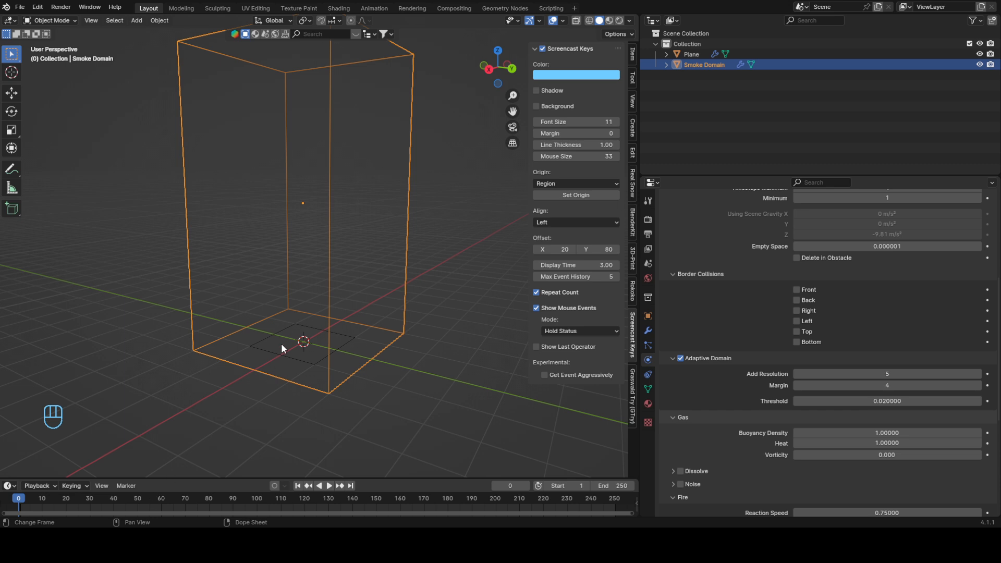
pyautogui.press('space')
pyautogui.moveTo(373, 350); pyautogui.dragTo(421, 330, button='middle')
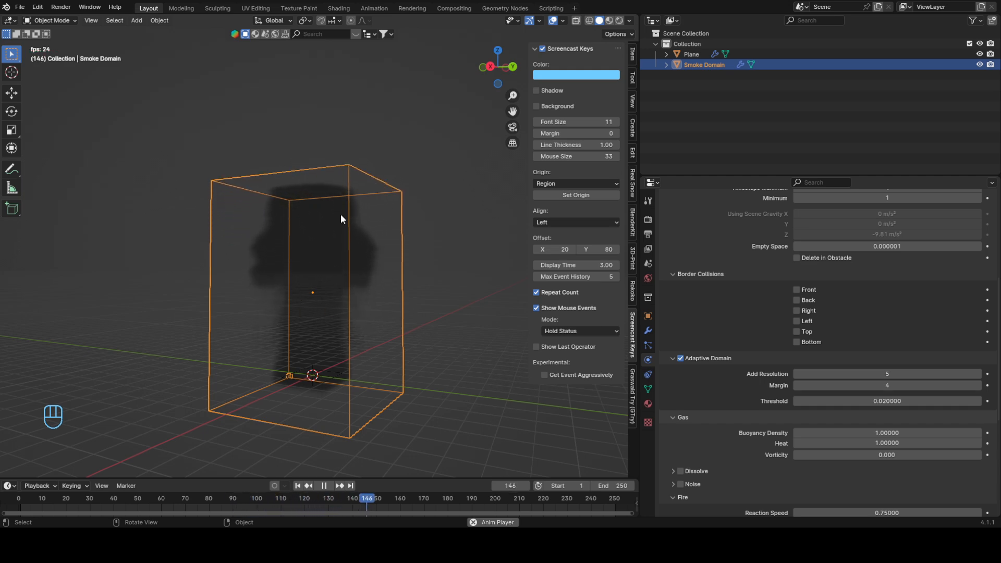
pyautogui.press('space')
# Set the adaptive domain's Add Resolution to 10 and start replaying the simulation from near the first frame.
pyautogui.moveTo(405, 345)
pyautogui.mouseDown(button='middle')
pyautogui.moveTo(382, 303)
pyautogui.moveTo(331, 342)
pyautogui.moveTo(411, 362)
pyautogui.mouseUp(button='middle')
pyautogui.click(896, 374)
pyautogui.write('10')
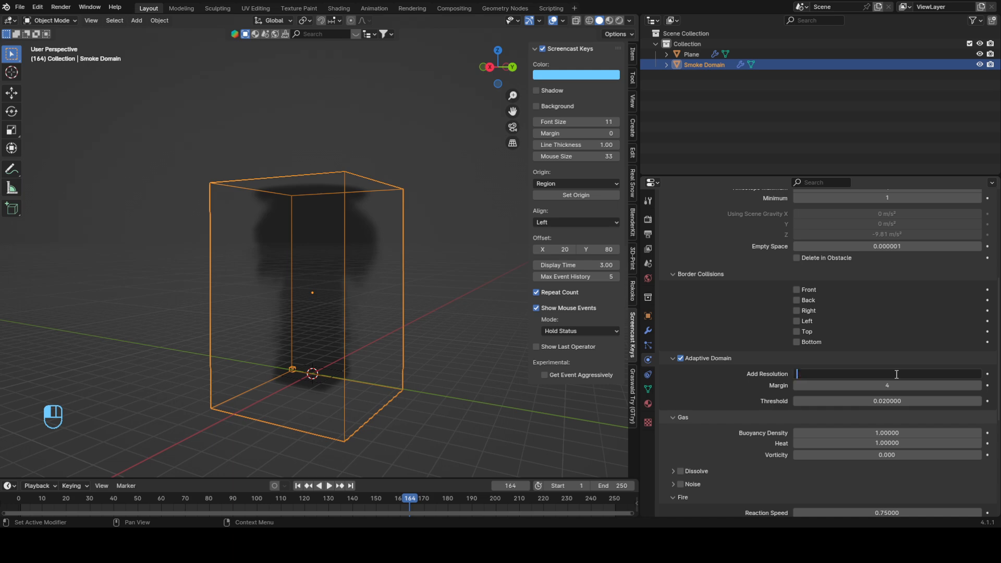
pyautogui.press('Return')
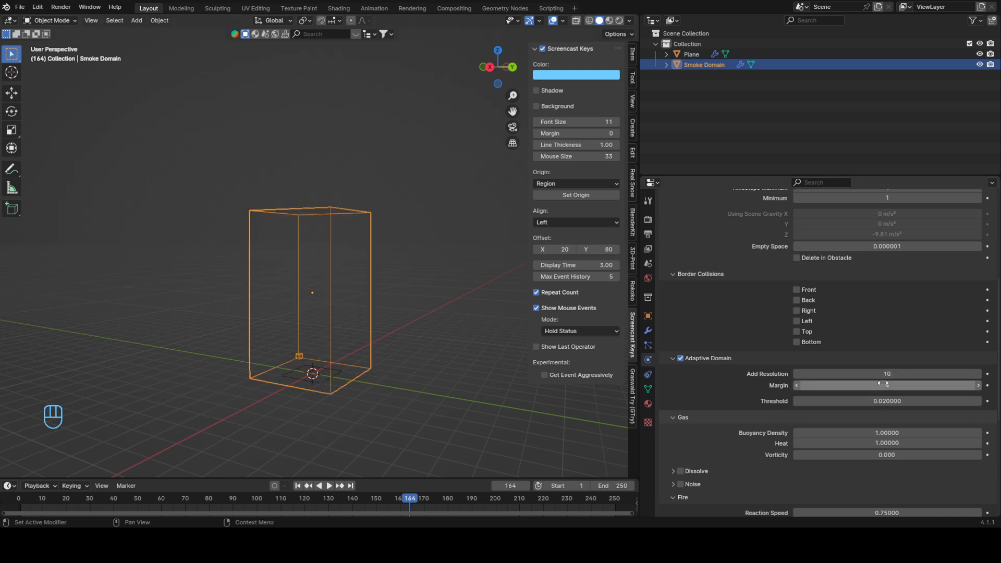
pyautogui.click(25, 499)
pyautogui.press('space')
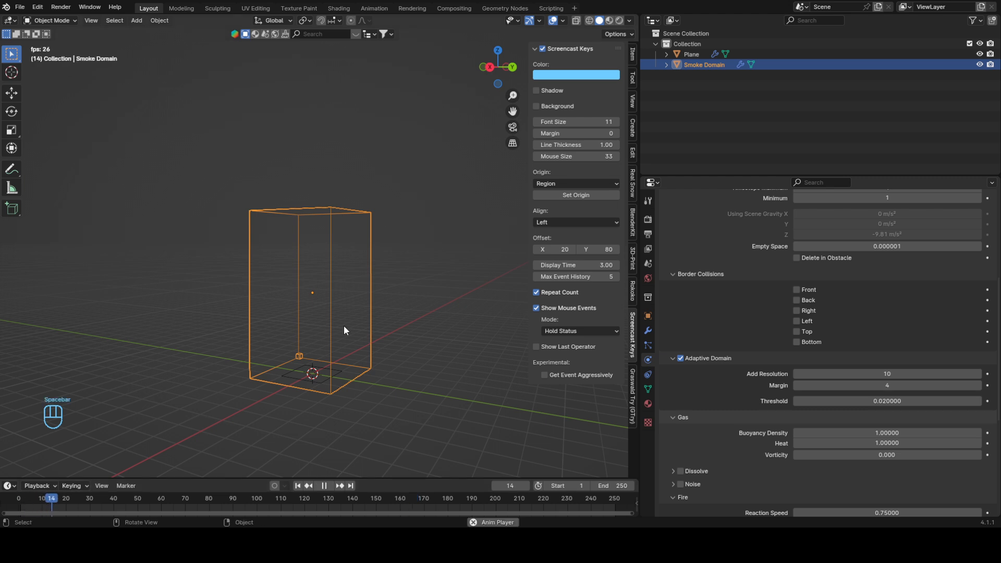
# Play the adaptive-domain smoke simulation past frame 152 and examine the smoke inside the domain before stopping playback.
pyautogui.press('space')
pyautogui.press('space')
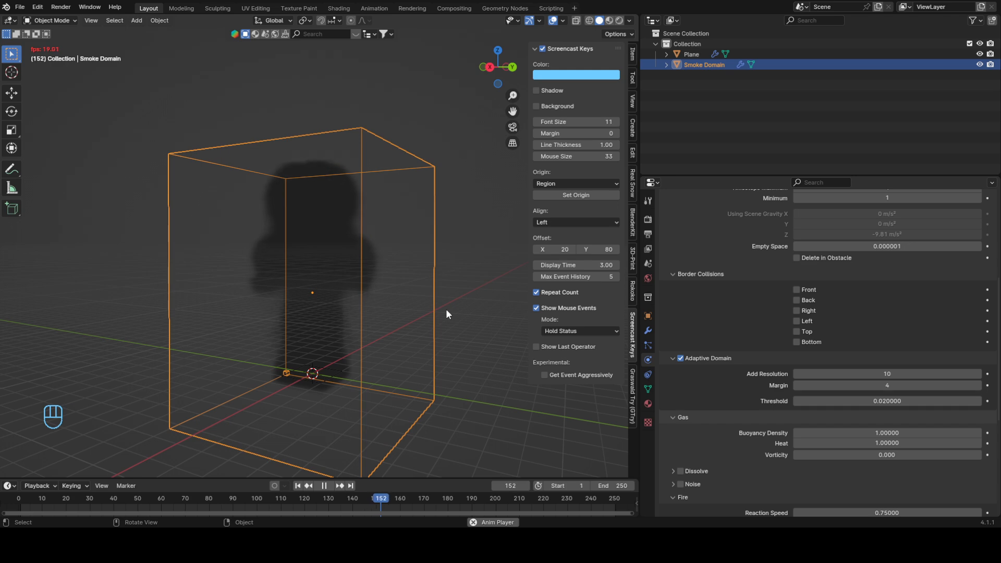
pyautogui.moveTo(461, 242); pyautogui.dragTo(443, 338, button='middle')
pyautogui.press('space')
# Disable Adaptive Domain on the smoke domain and replay the simulation from the start of the timeline.
pyautogui.click(679, 358)
pyautogui.click(20, 500)
pyautogui.press('space')
pyautogui.moveTo(304, 303); pyautogui.dragTo(404, 275, button='middle')
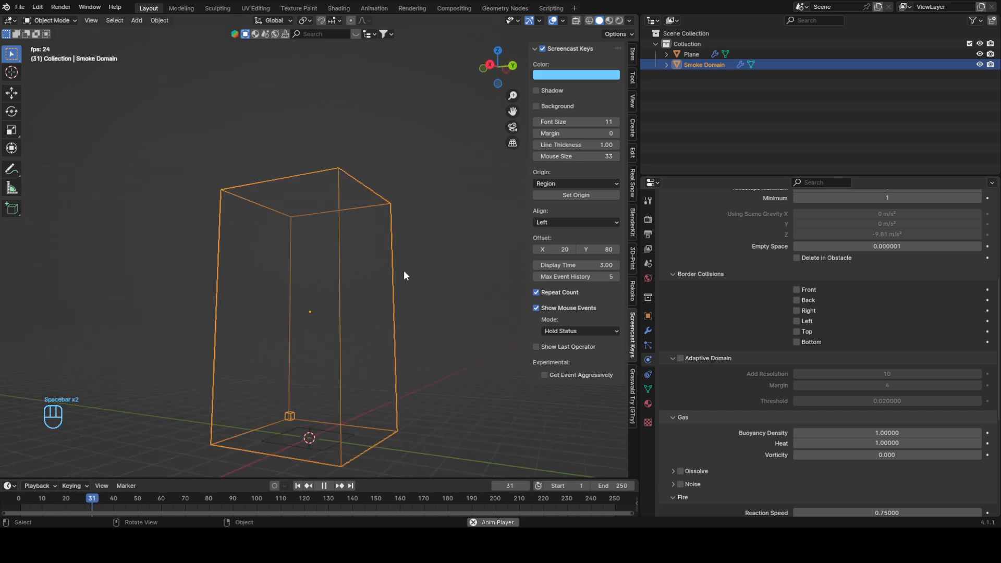
pyautogui.press('space')
pyautogui.click(20, 499)
pyautogui.press('space')
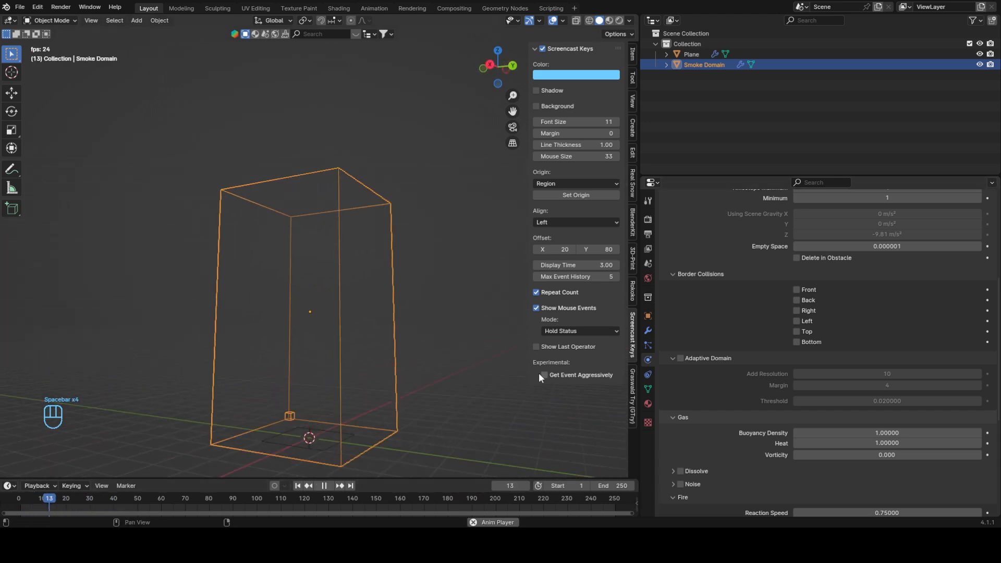
pyautogui.press('space')
# Select the emitter plane at the base of the smoke domain and play the simulation briefly from frame 0.
pyautogui.click(317, 446)
pyautogui.moveTo(333, 432); pyautogui.dragTo(418, 292, button='middle')
pyautogui.click(336, 299)
pyautogui.scroll(-6, 740, 380)
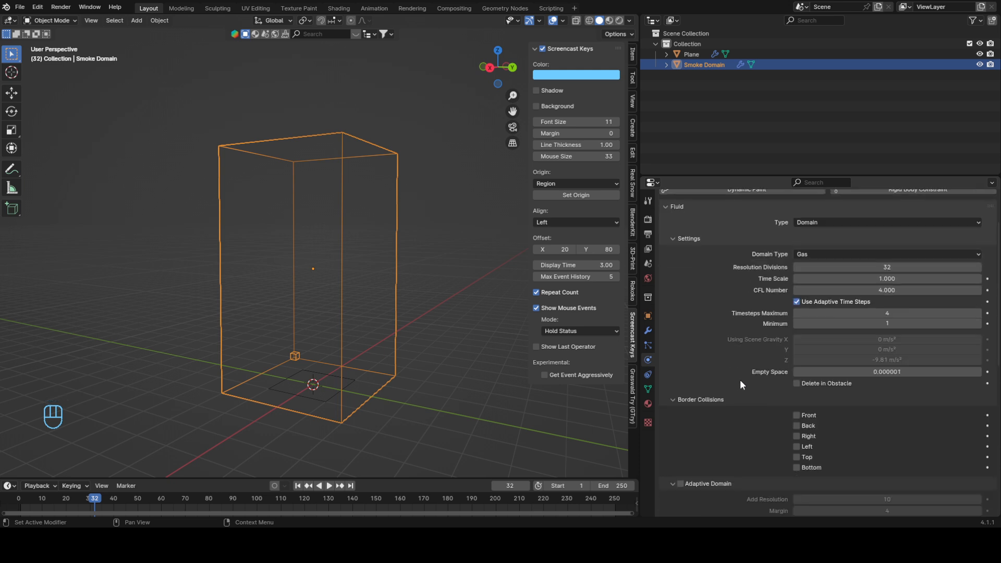
pyautogui.click(319, 399)
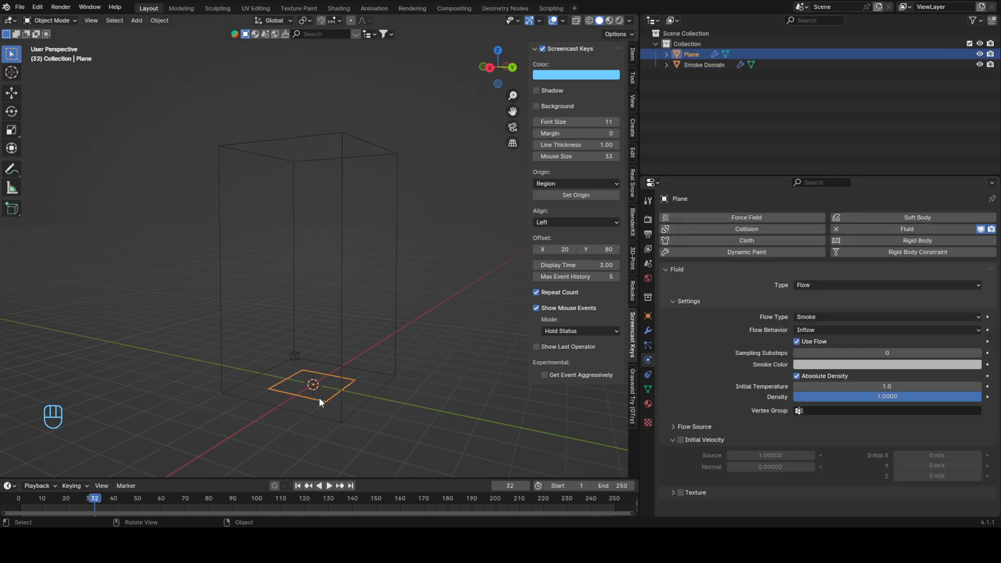
pyautogui.click(18, 500)
pyautogui.press('space')
pyautogui.moveTo(403, 381); pyautogui.dragTo(383, 360, button='middle')
pyautogui.press('space')
# Set the plane's Flow Type to Fire + Smoke and play the simulation from frame 0 to frame 22.
pyautogui.click(818, 317)
pyautogui.click(833, 341)
pyautogui.moveTo(523, 303); pyautogui.dragTo(304, 407, button='middle')
pyautogui.click(18, 499)
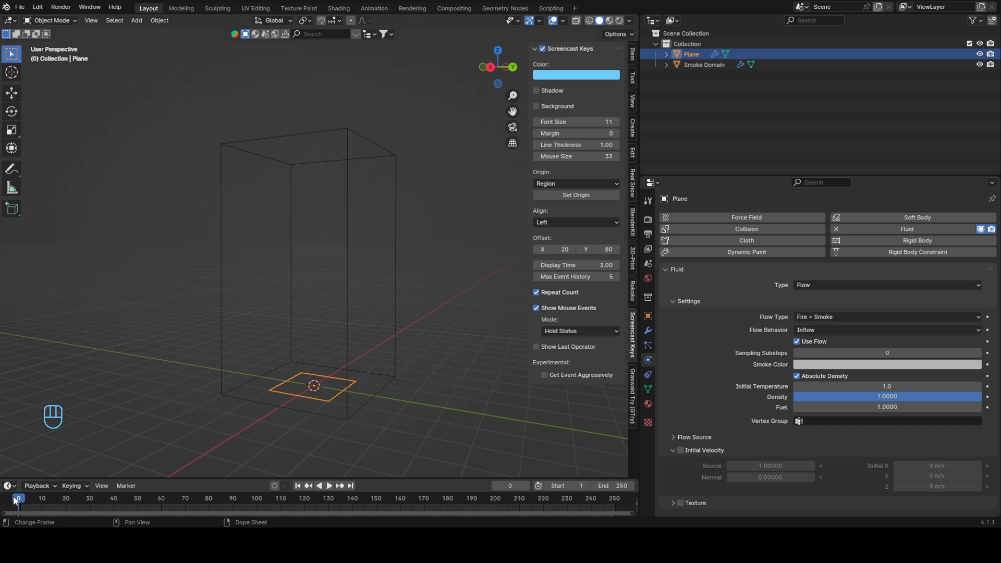
pyautogui.press('space')
pyautogui.press('space')
# Select the smoke domain and enable Adaptive Domain again.
pyautogui.click(356, 133)
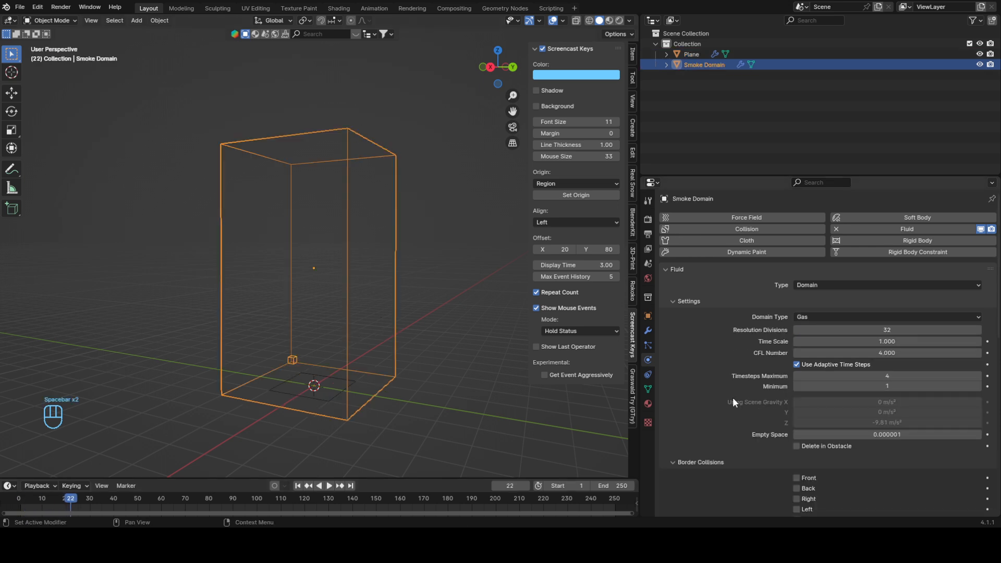
pyautogui.scroll(-6, 733, 399)
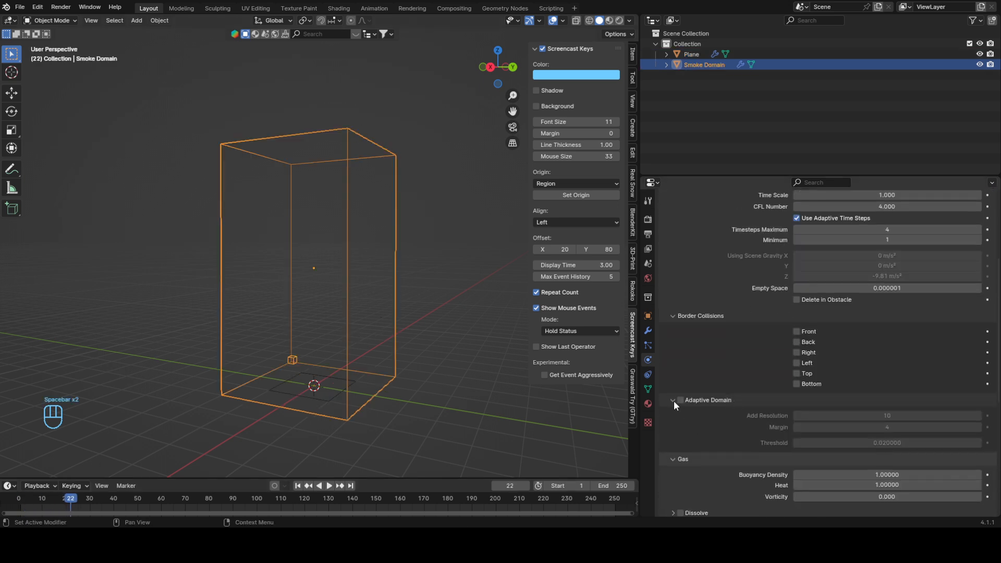
pyautogui.click(679, 399)
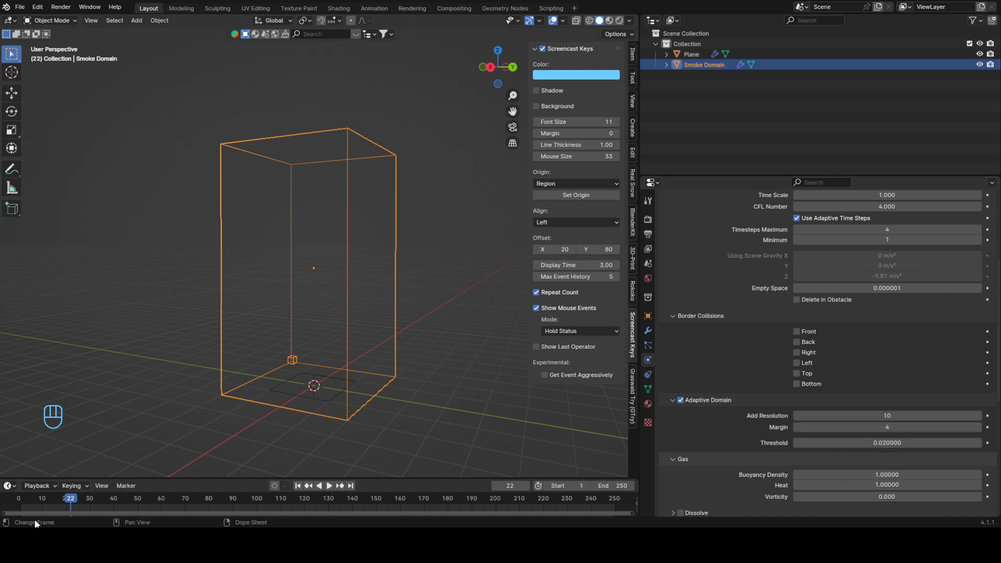
# Play the fire and smoke simulation to about frame 124 and hide the viewport sidebar.
pyautogui.press('space')
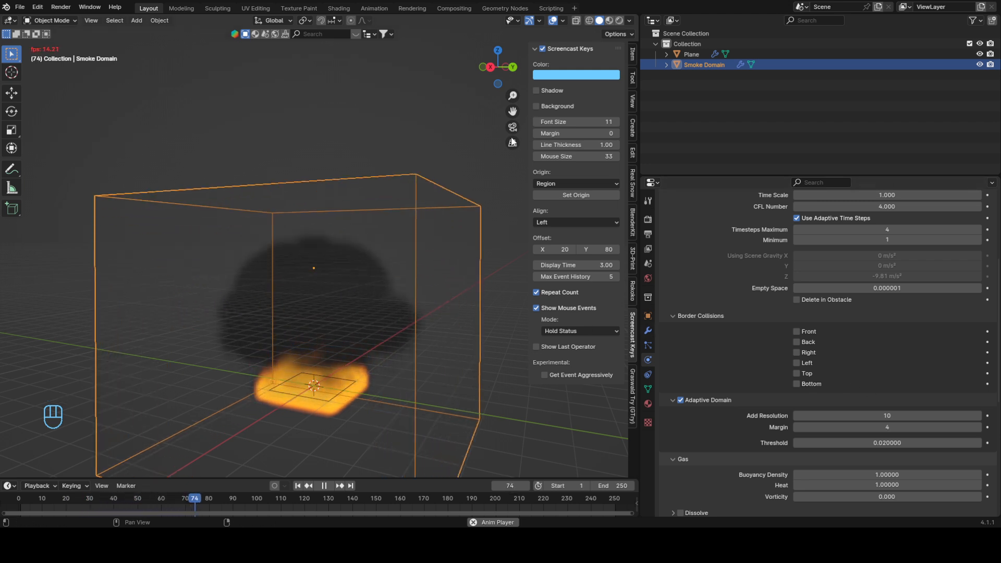
pyautogui.press('n')
pyautogui.moveTo(455, 227); pyautogui.dragTo(369, 226, button='middle')
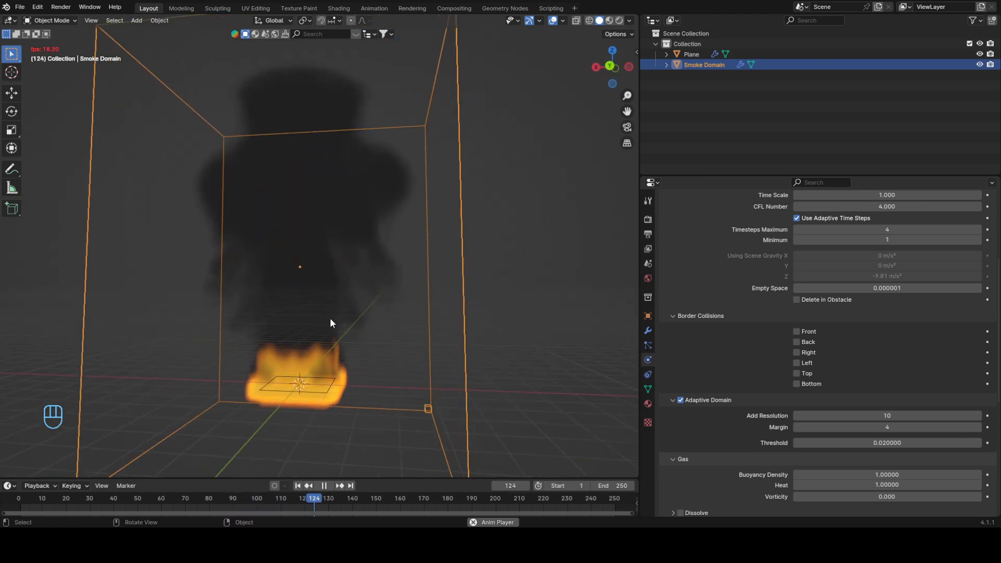
pyautogui.press('space')
# Set the timeline's end frame to 150.
pyautogui.click(621, 486)
pyautogui.press('BackSpace')
pyautogui.write('150')
pyautogui.press('Return')
# Replay the simulation from frame 0 to frame 81 and select the emitter plane.
pyautogui.moveTo(27, 496); pyautogui.dragTo(15, 503)
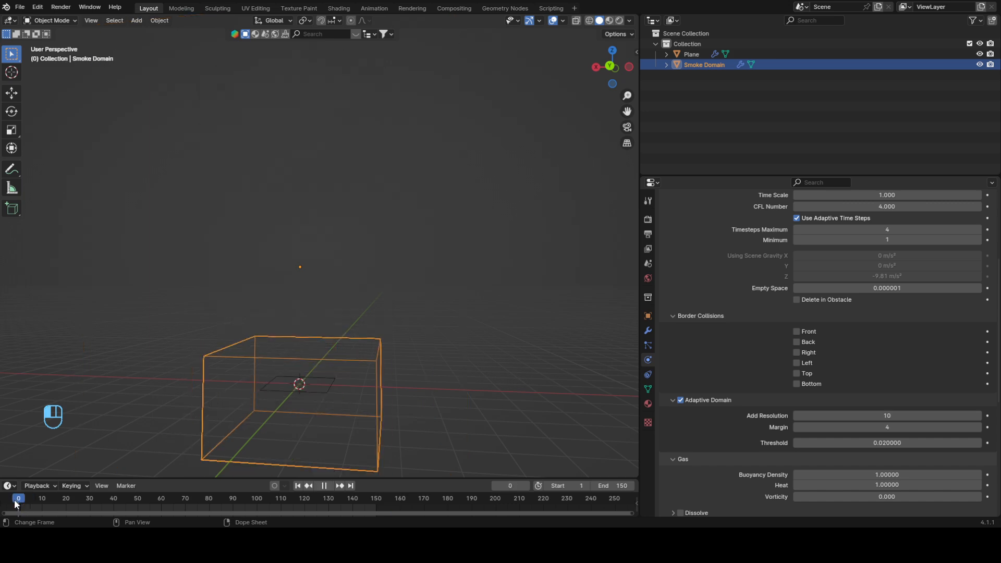
pyautogui.press('space')
pyautogui.moveTo(286, 302); pyautogui.dragTo(428, 284, button='middle')
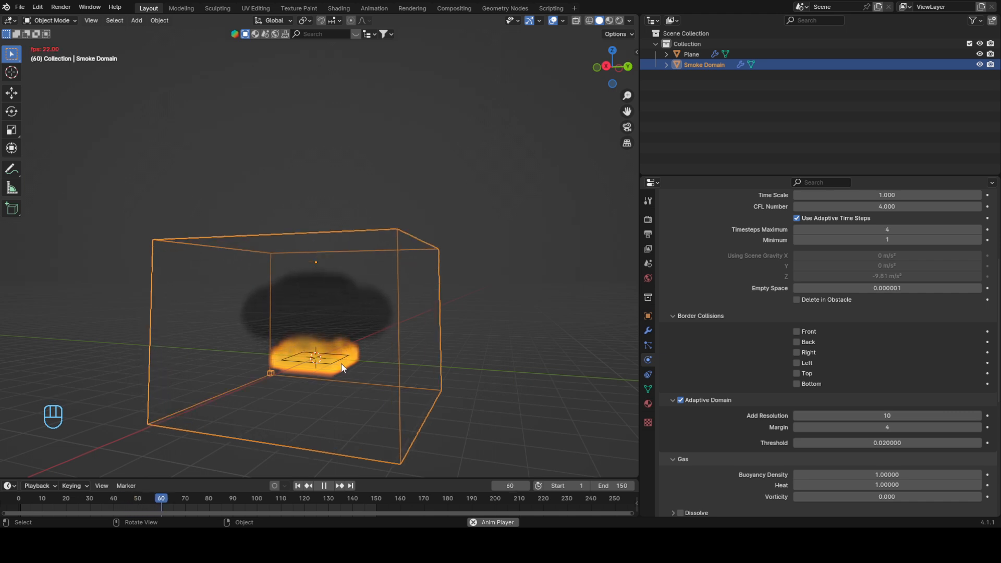
pyautogui.click(327, 361)
pyautogui.press('space')
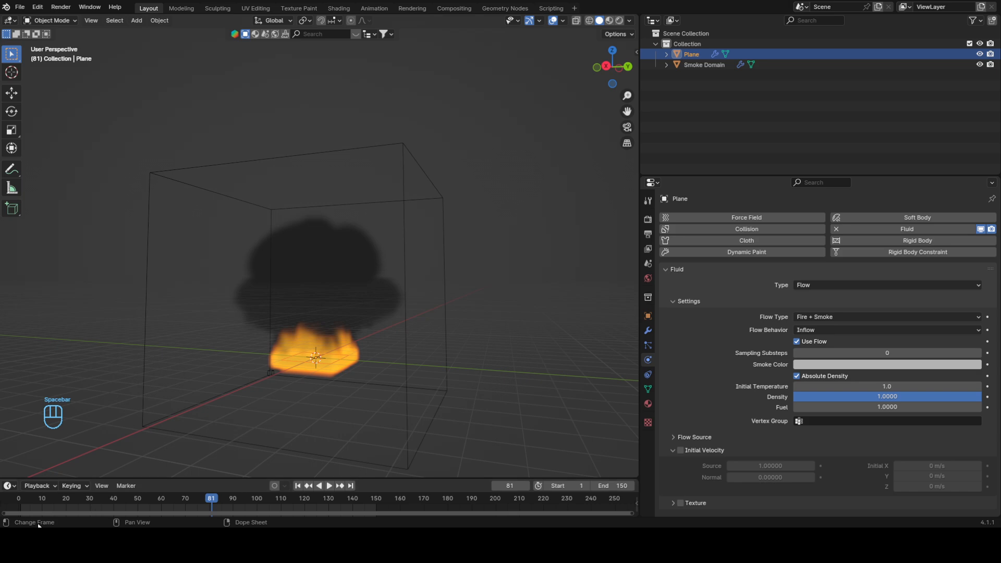
# Keyframe the plane's Use Flow as enabled at frame 1 and disabled at frame 10.
pyautogui.click(21, 500)
pyautogui.click(987, 341)
pyautogui.press('Right')
pyautogui.press('Right')
pyautogui.press('Right')
pyautogui.press('Right')
pyautogui.press('Right')
pyautogui.press('Right')
pyautogui.press('Right')
pyautogui.press('Right')
pyautogui.press('Right')
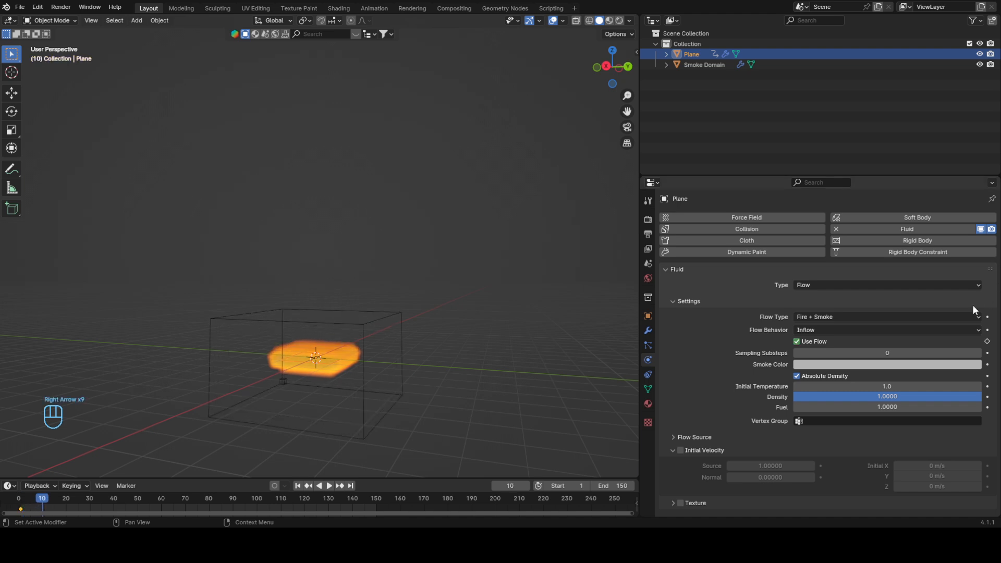
pyautogui.click(986, 341)
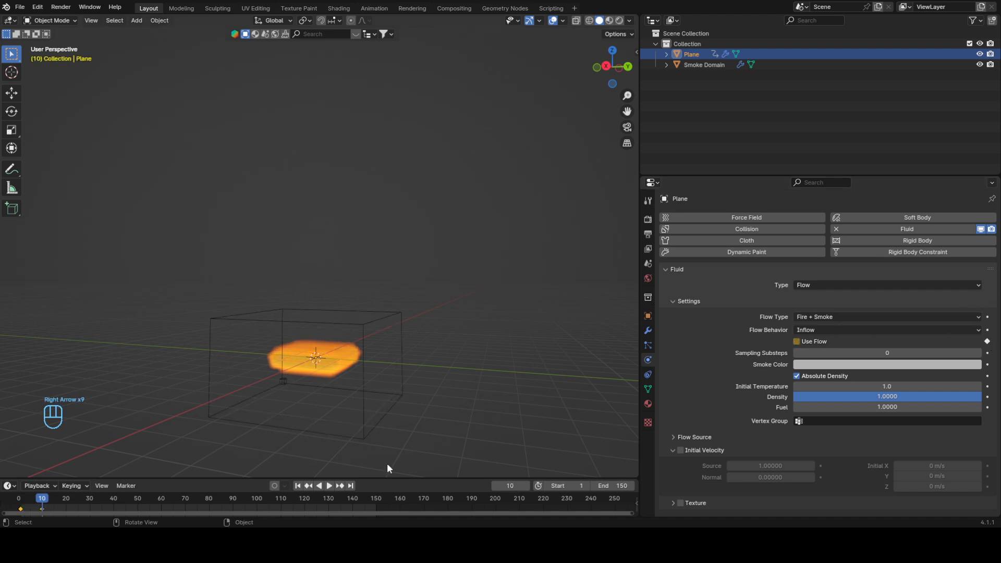
# Play the simulation from frame 0 to frame 99 to check the keyframed flow cut-off.
pyautogui.click(19, 498)
pyautogui.press('space')
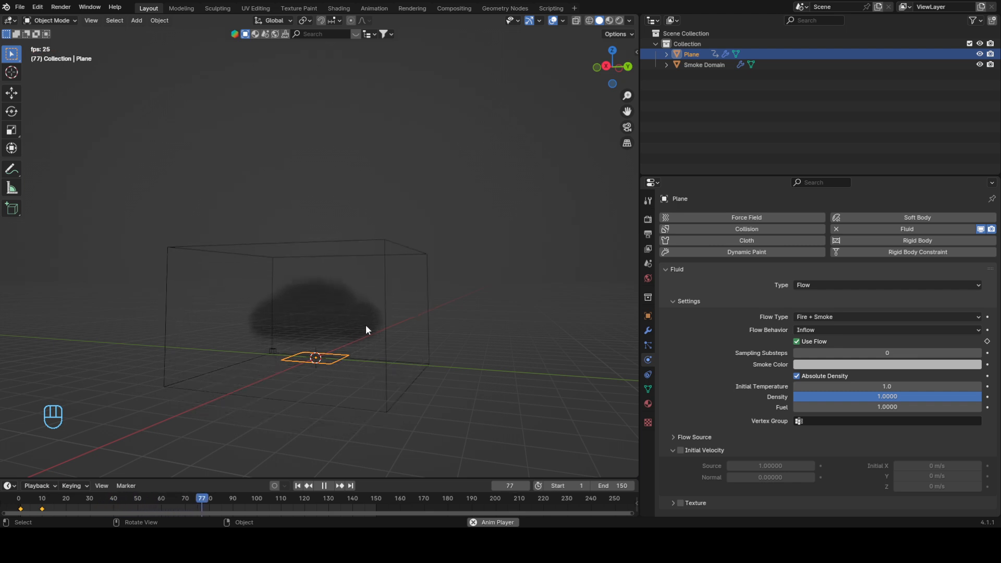
pyautogui.press('space')
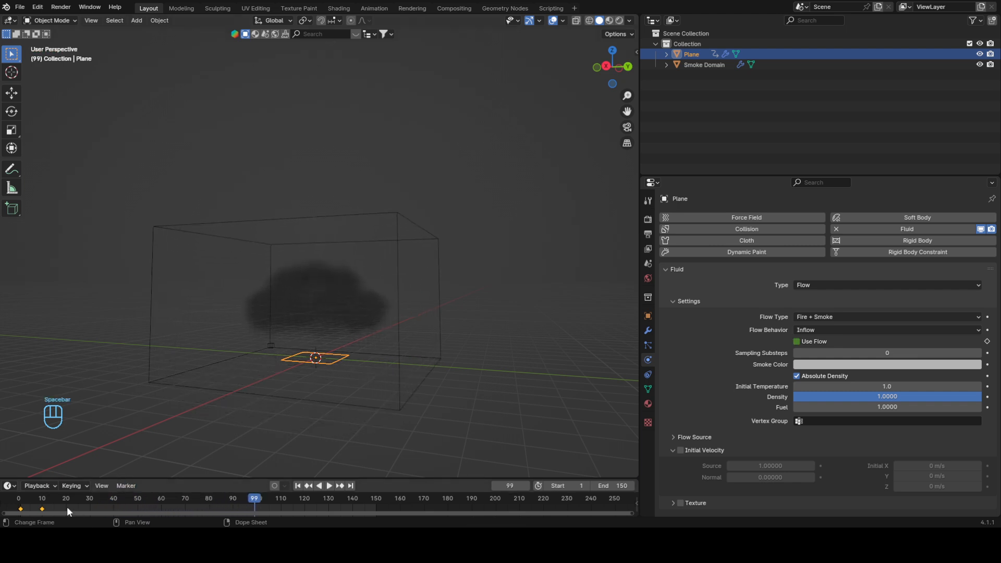
# Move the second Use Flow keyframe to frame 30 and replay the simulation from frame 0 to frame 111.
pyautogui.moveTo(42, 509); pyautogui.dragTo(90, 512)
pyautogui.moveTo(260, 493); pyautogui.dragTo(9, 494)
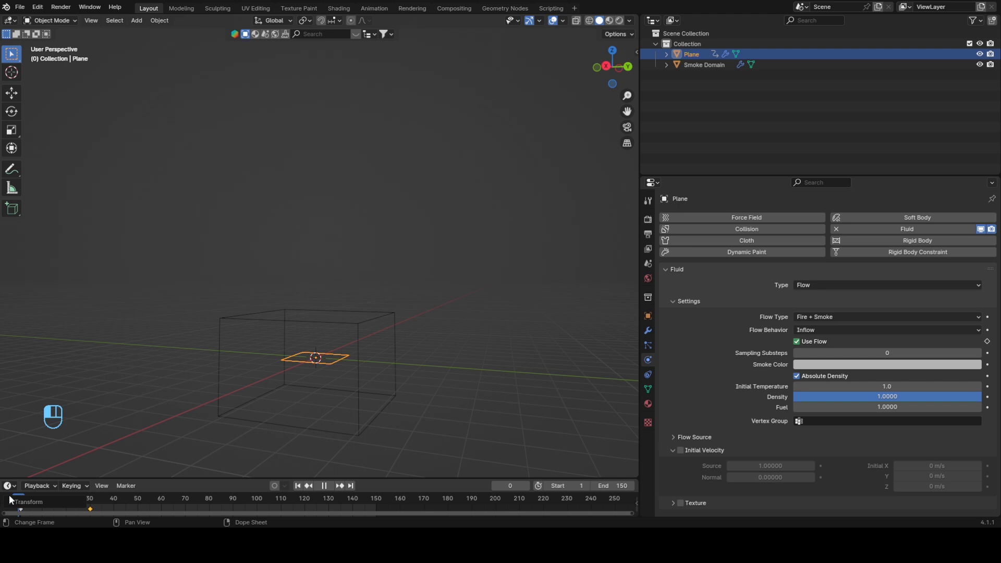
pyautogui.press('space')
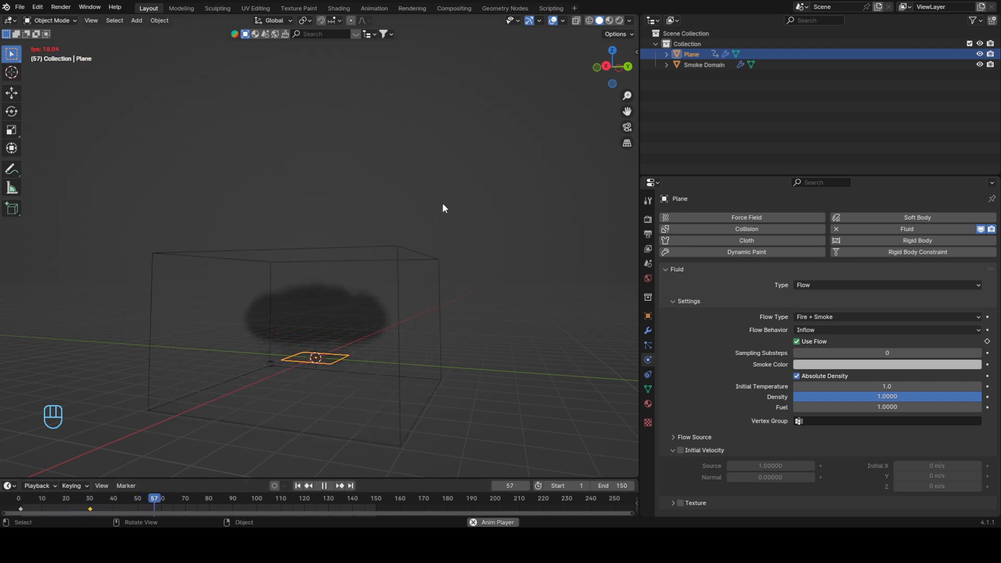
pyautogui.moveTo(422, 274); pyautogui.dragTo(406, 297, button='middle')
pyautogui.press('space')
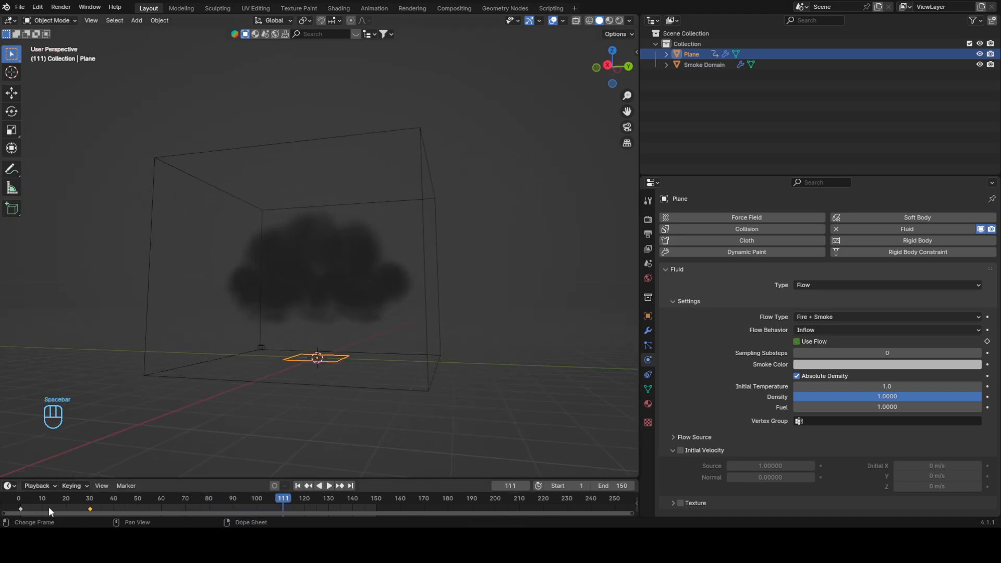
# Move the second Use Flow keyframe to about frame 39 and play the simulation from frame 0 to frame 62.
pyautogui.click(19, 502)
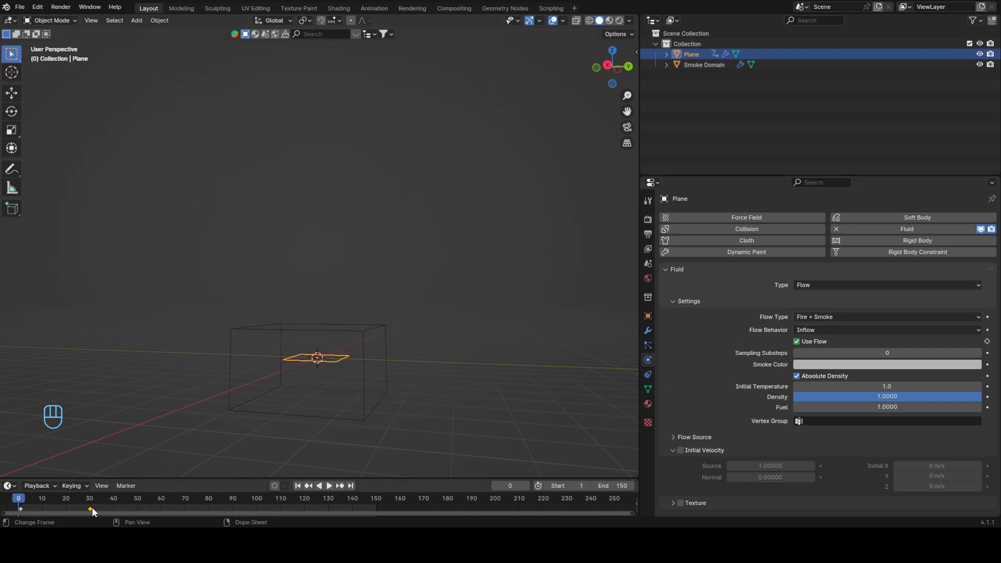
pyautogui.moveTo(90, 508); pyautogui.dragTo(113, 508)
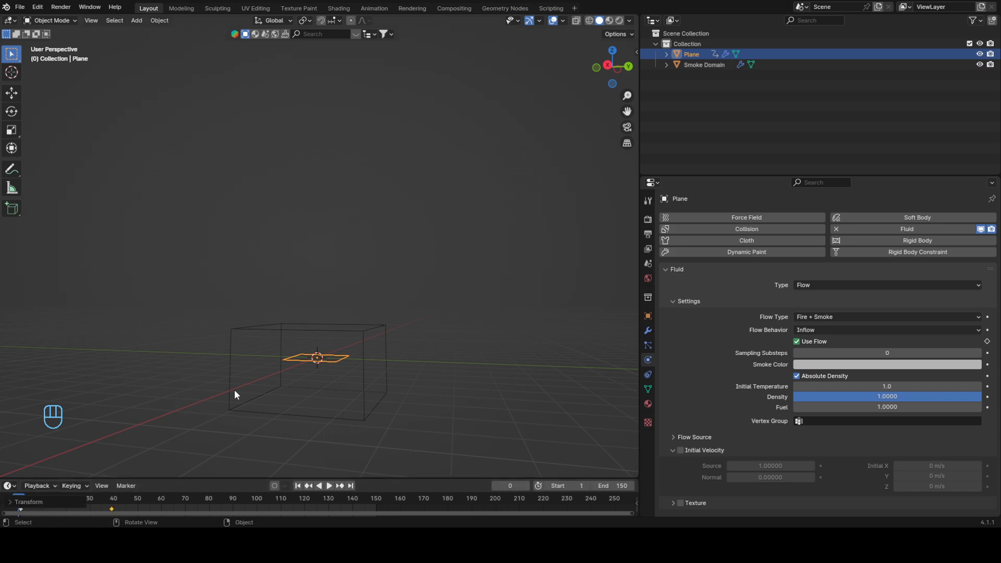
pyautogui.press('space')
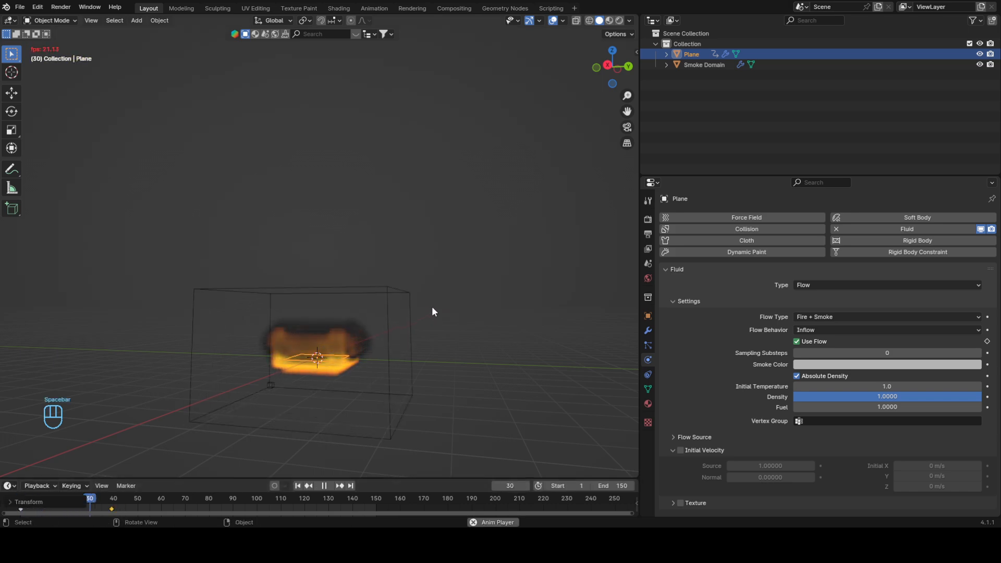
pyautogui.press('space')
# Select the smoke domain and set its fire Vorticity to 1.
pyautogui.click(421, 215)
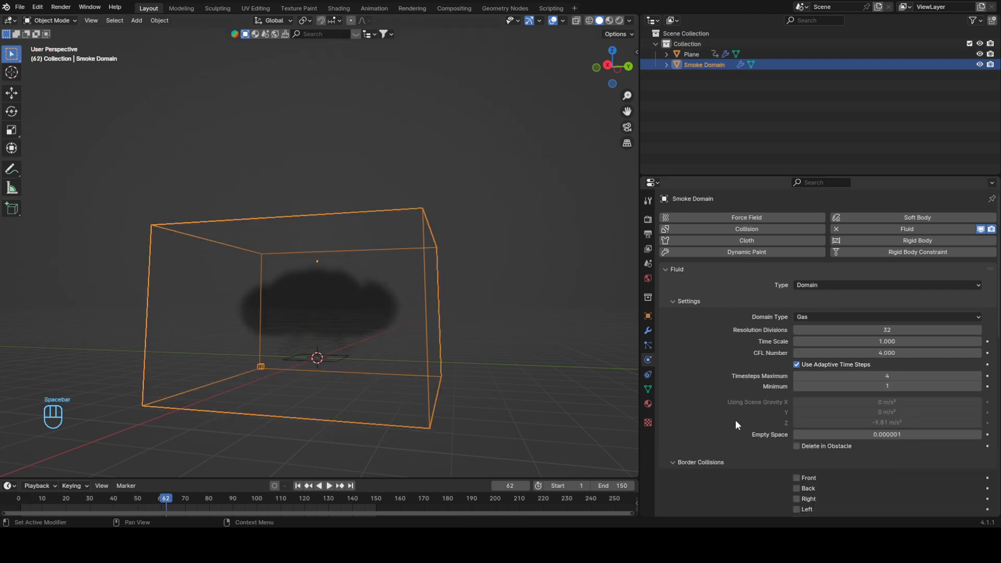
pyautogui.scroll(-15, 730, 416)
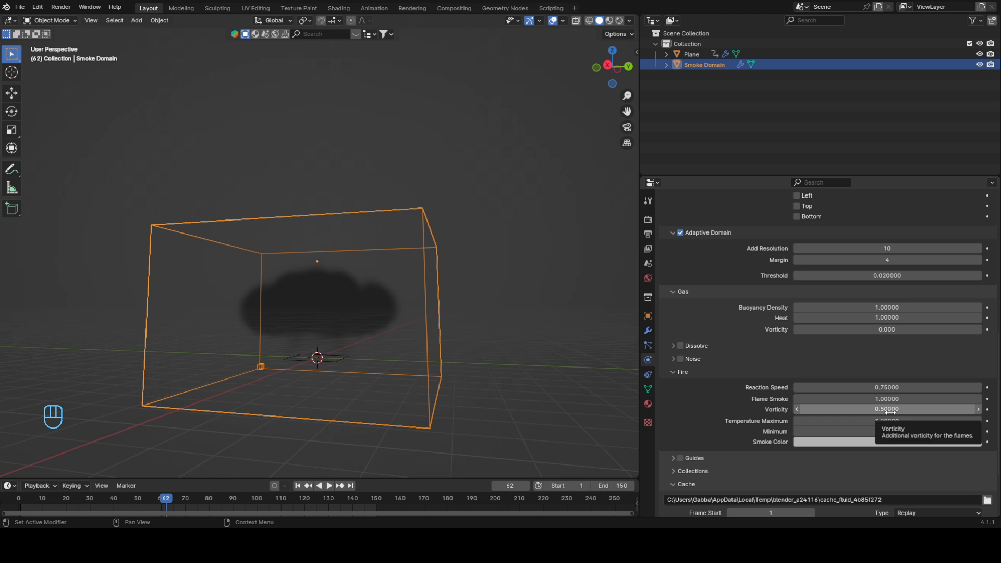
pyautogui.click(890, 411)
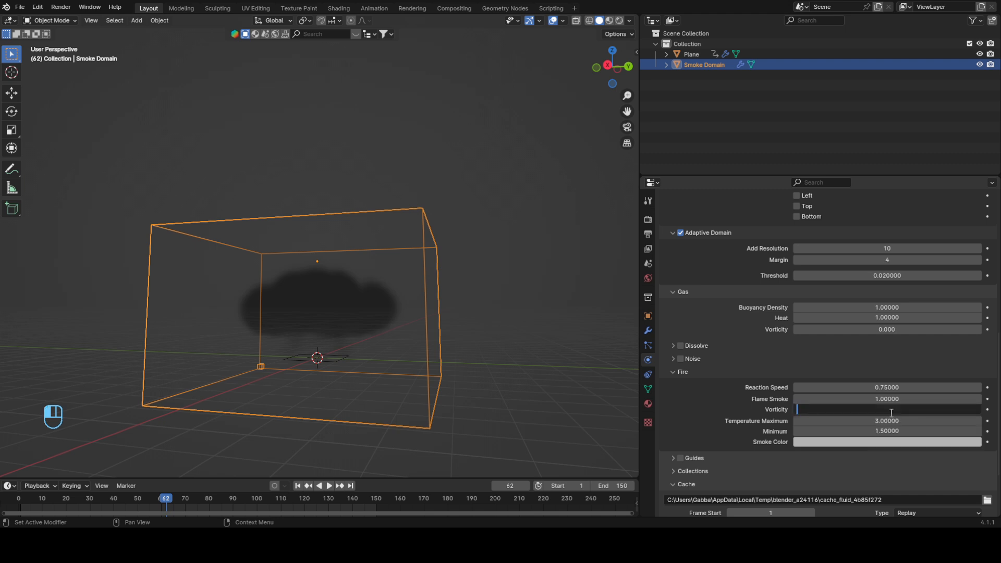
pyautogui.write('1')
pyautogui.press('Return')
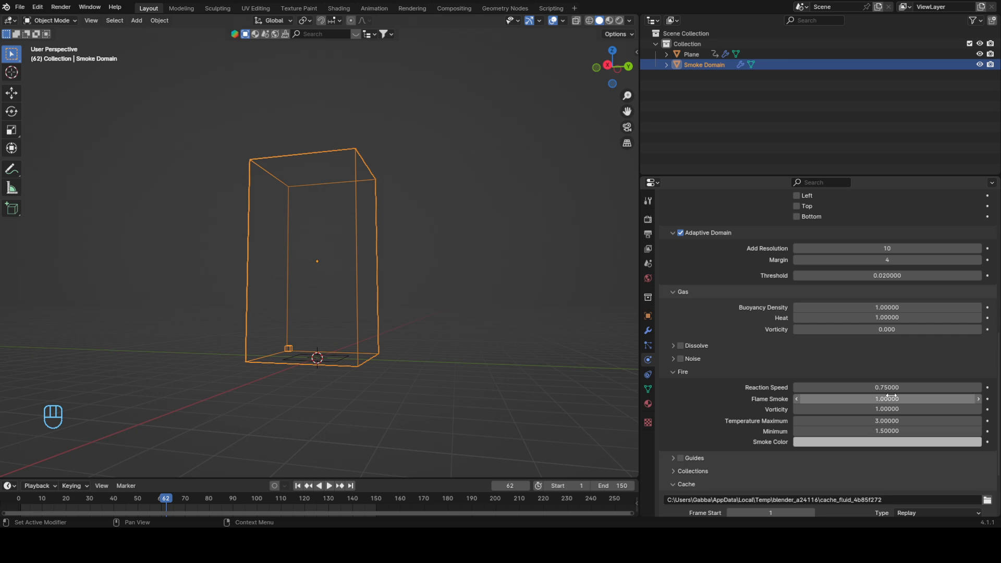
# Set the domain's fire Flame Smoke to 4 and its Temperature Maximum to 8.
pyautogui.click(887, 398)
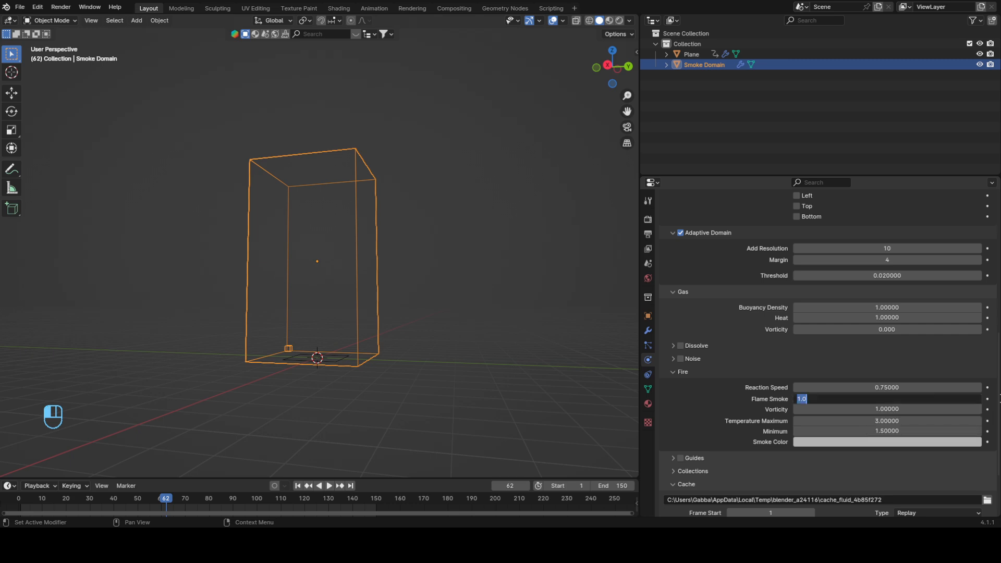
pyautogui.write('4')
pyautogui.press('Return')
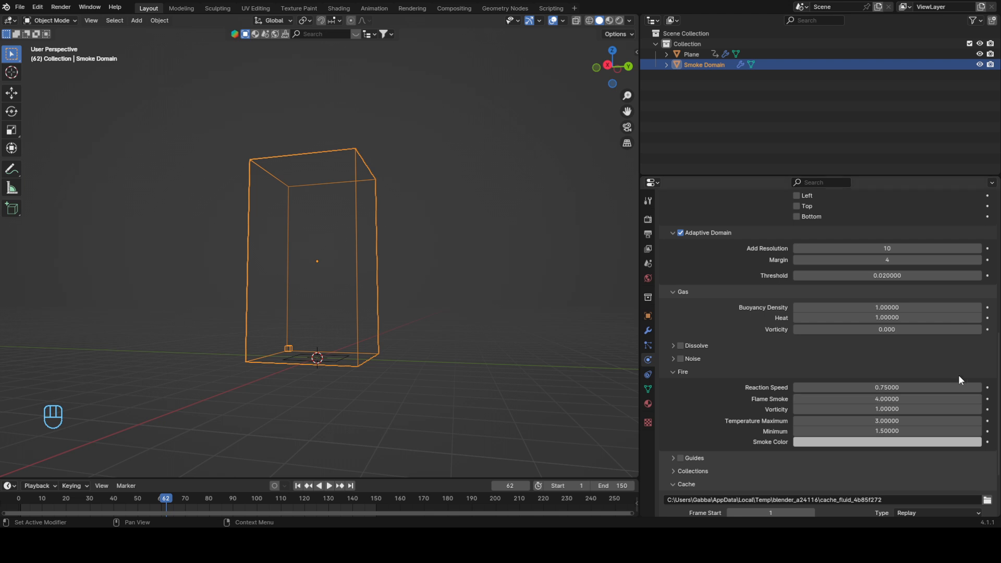
pyautogui.click(883, 420)
pyautogui.write('8')
pyautogui.press('Return')
# Replay the simulation with the new fire settings, restarting near frame 0 and stopping at frame 37.
pyautogui.press('space')
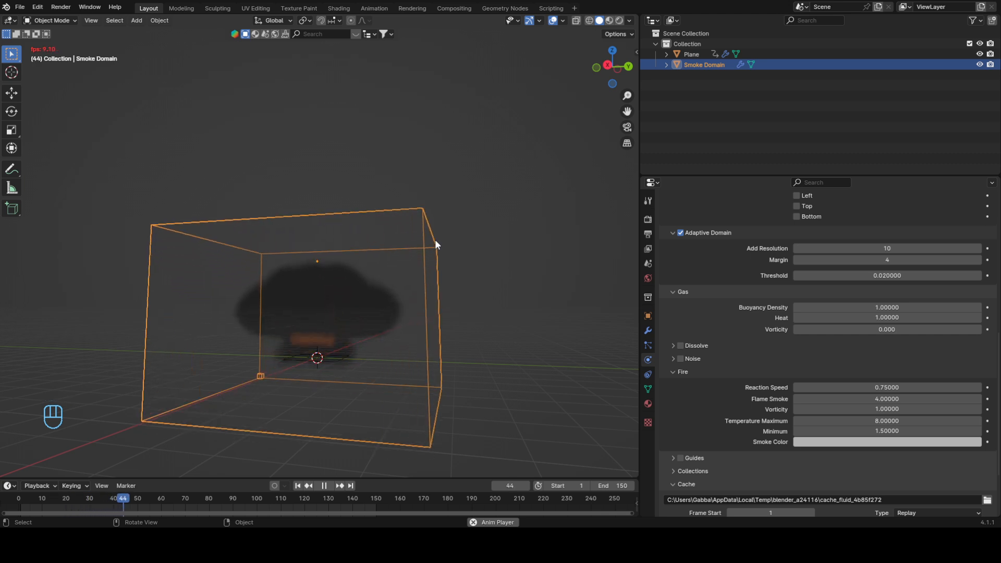
pyautogui.moveTo(435, 240); pyautogui.dragTo(334, 343, button='middle')
pyautogui.press('space')
pyautogui.click(26, 503)
pyautogui.press('space')
pyautogui.moveTo(353, 336); pyautogui.dragTo(375, 391, button='middle')
pyautogui.press('space')
# Vertex-bevel all corners of the emitter plane in Edit Mode into a circular outline and return to Object Mode.
pyautogui.click(337, 356)
pyautogui.press('Tab')
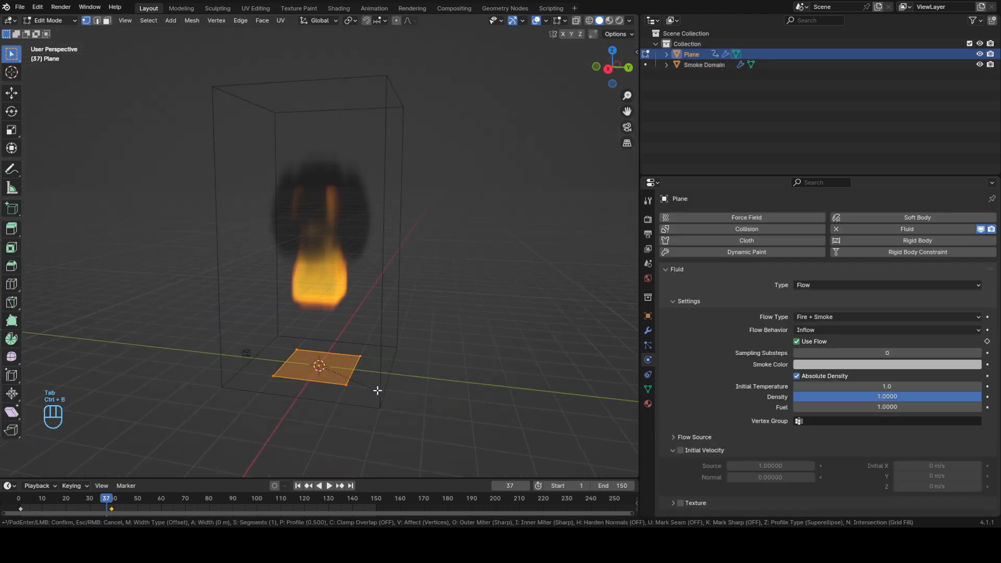
pyautogui.hotkey('ctrl', 'shift', 'b')
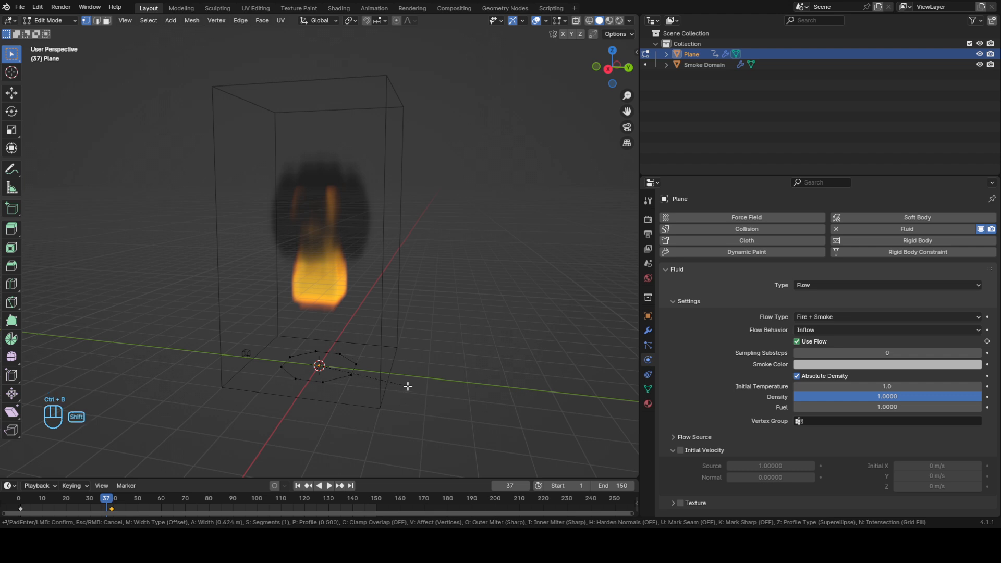
pyautogui.click(462, 384)
pyautogui.press('Tab')
# Replay the simulation from the start past frame 72 and inspect the smoke from the rounded emitter from several angles.
pyautogui.moveTo(28, 496); pyautogui.dragTo(10, 495)
pyautogui.press('space')
pyautogui.moveTo(502, 248); pyautogui.dragTo(436, 165, button='middle')
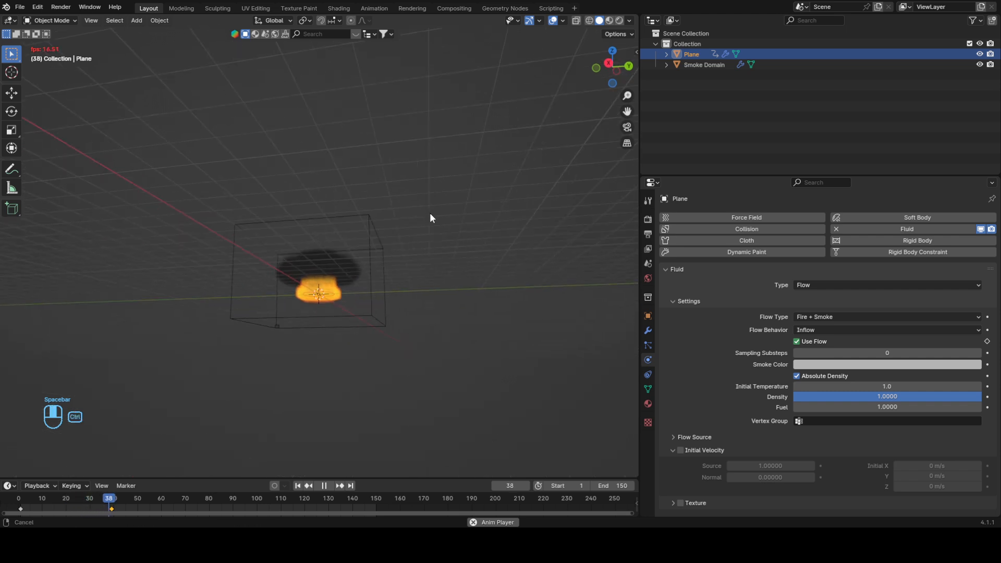
pyautogui.moveTo(429, 214); pyautogui.dragTo(361, 255, button='middle')
pyautogui.scroll(3, 365, 249)
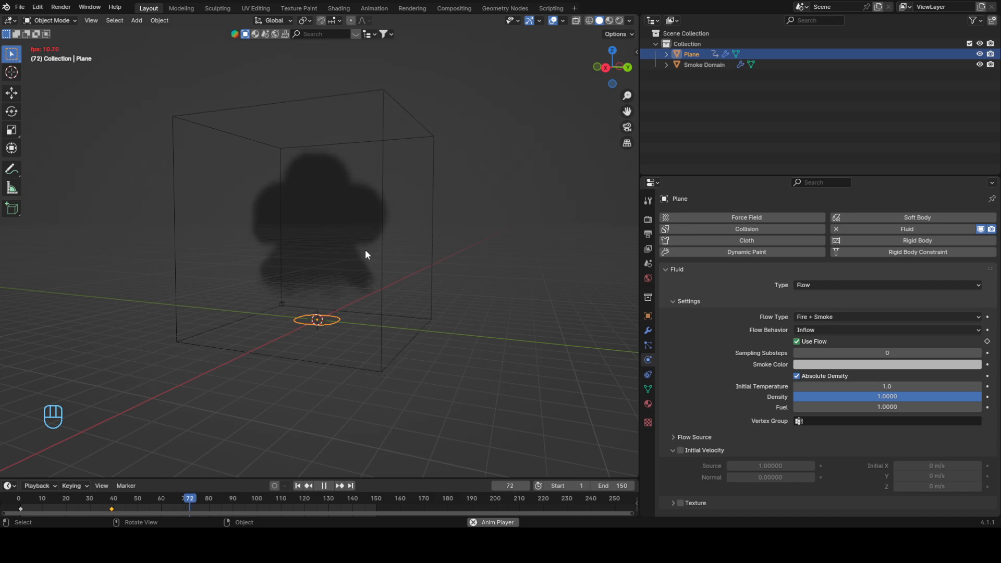
# Stop playback at frame 90 and set the emitter's flow source Surface Emission to 2.
pyautogui.moveTo(364, 249); pyautogui.dragTo(360, 332, button='middle')
pyautogui.press('space')
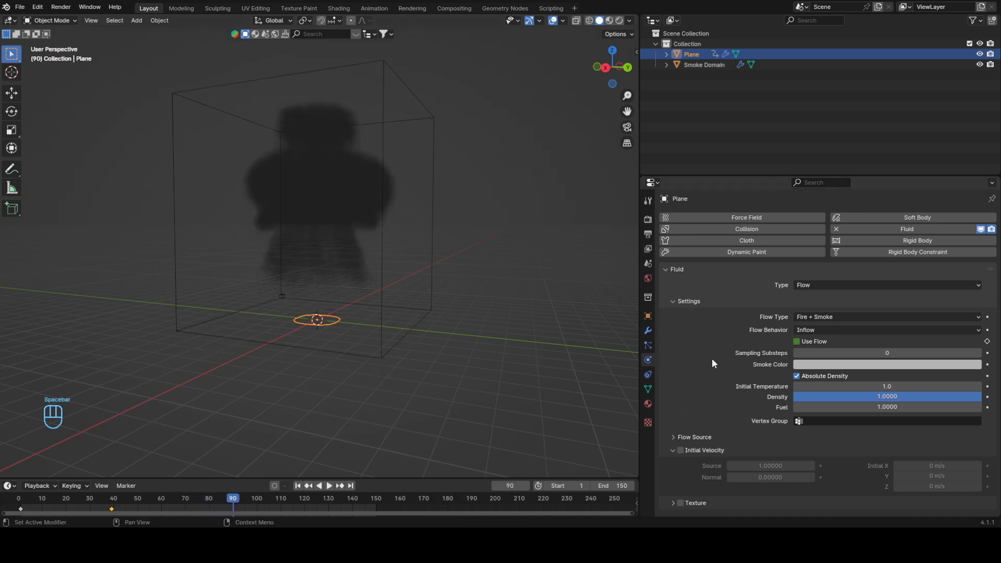
pyautogui.click(673, 437)
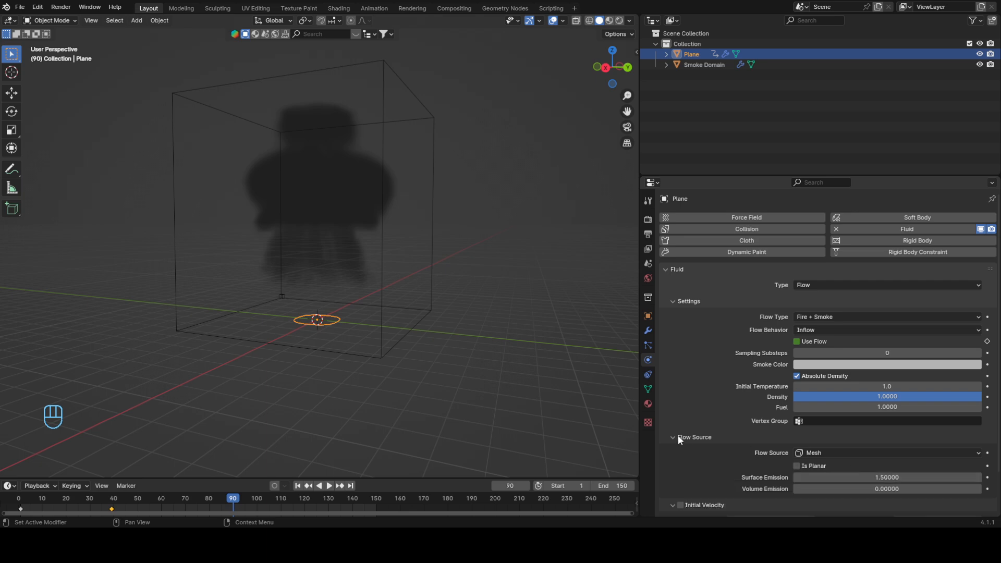
pyautogui.click(880, 477)
pyautogui.write('2')
pyautogui.press('Return')
# Replay the simulation from the start with the stronger surface emission, stopping at frame 56.
pyautogui.hotkey('shift', 'Left')
pyautogui.press('space')
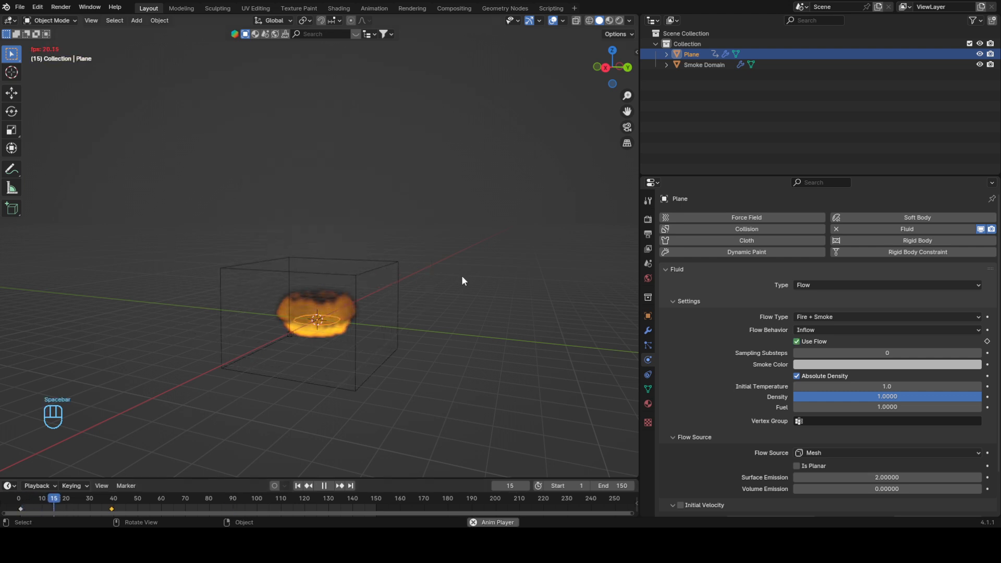
pyautogui.moveTo(431, 284); pyautogui.dragTo(448, 318, button='middle')
pyautogui.press('space')
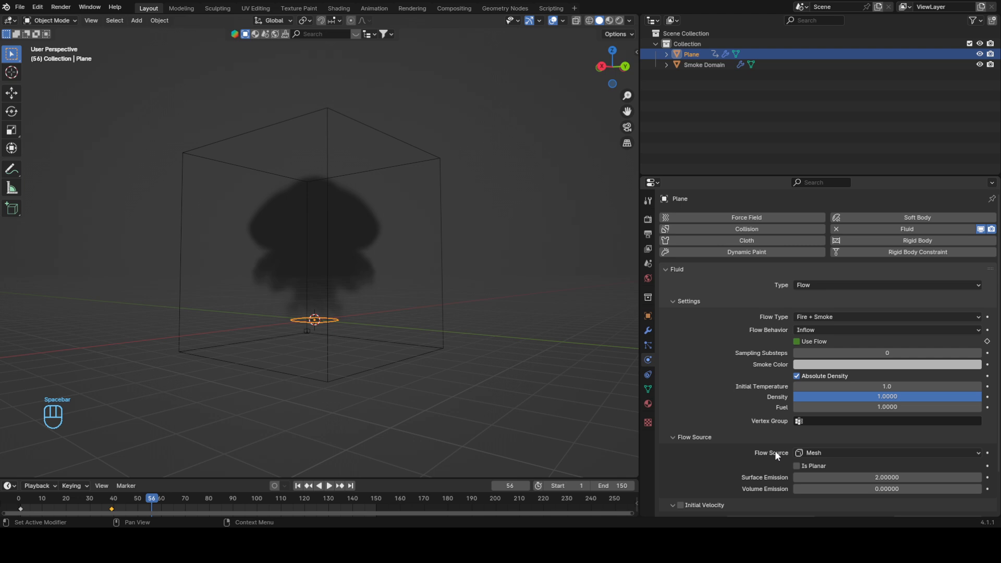
# Enable Is Planar for the emitter's flow source and replay the simulation from the start, stopping at frame 109.
pyautogui.click(802, 467)
pyautogui.click(10, 498)
pyautogui.press('space')
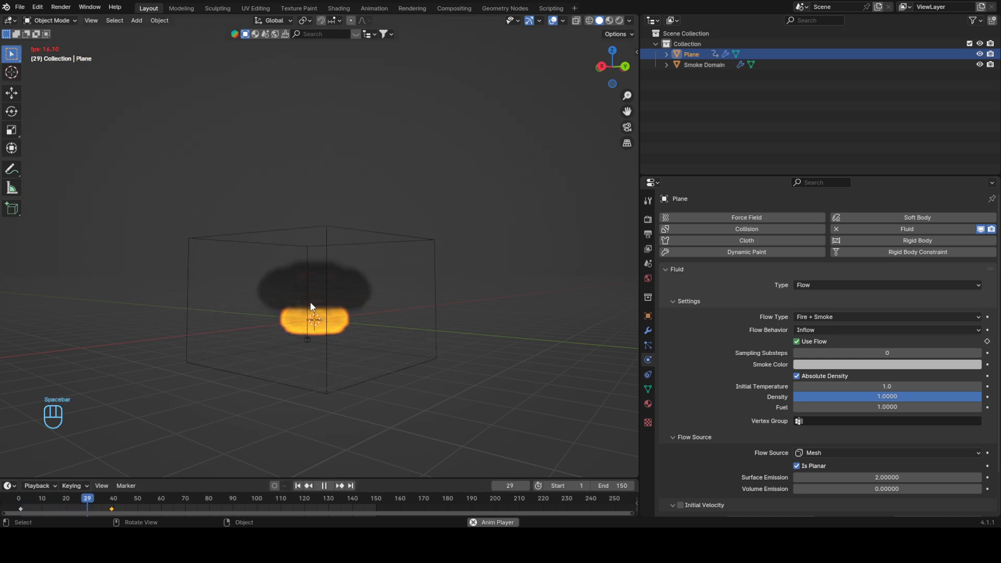
pyautogui.moveTo(309, 301); pyautogui.dragTo(484, 270, button='middle')
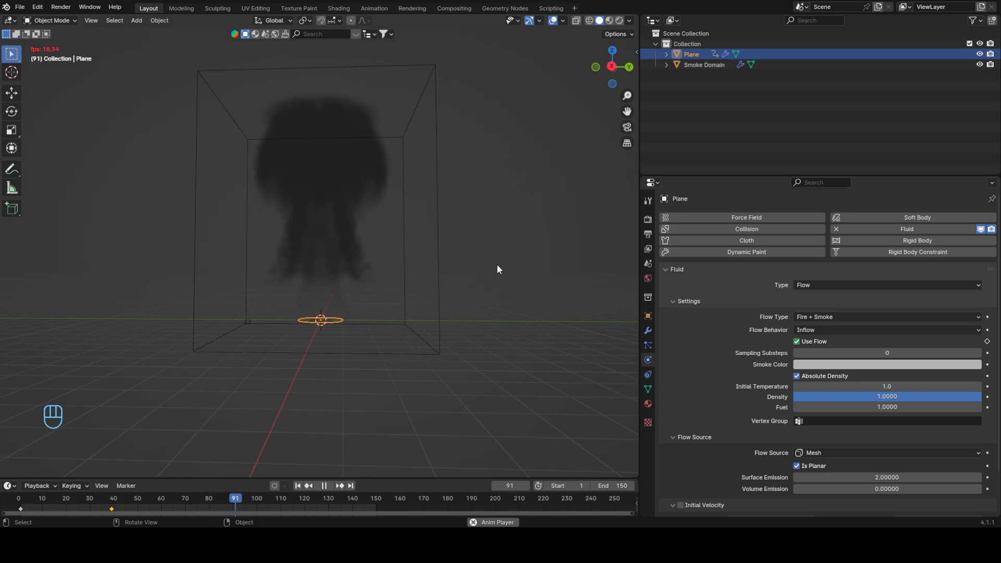
pyautogui.press('space')
pyautogui.moveTo(526, 264); pyautogui.dragTo(529, 351, button='middle')
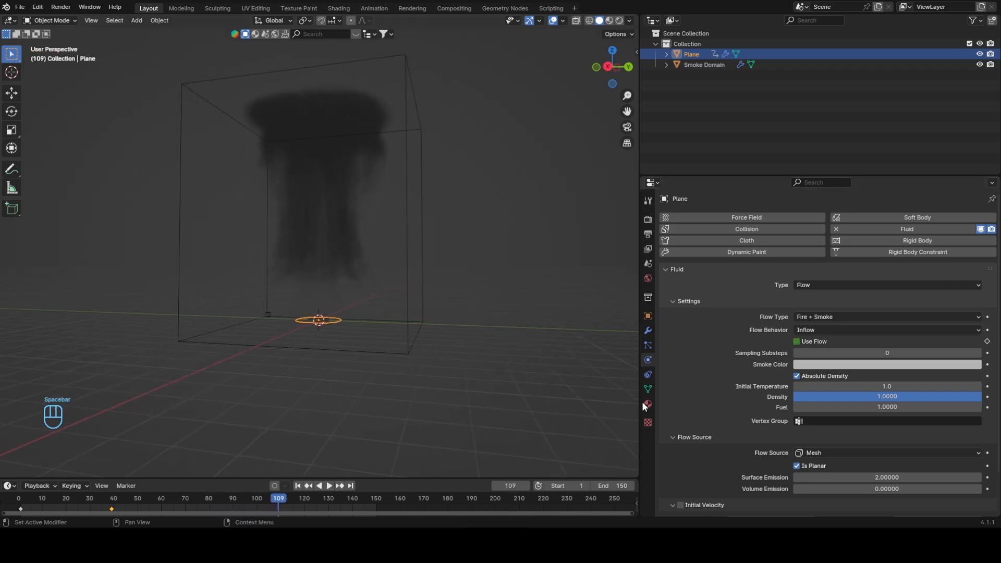
pyautogui.scroll(-3, 730, 454)
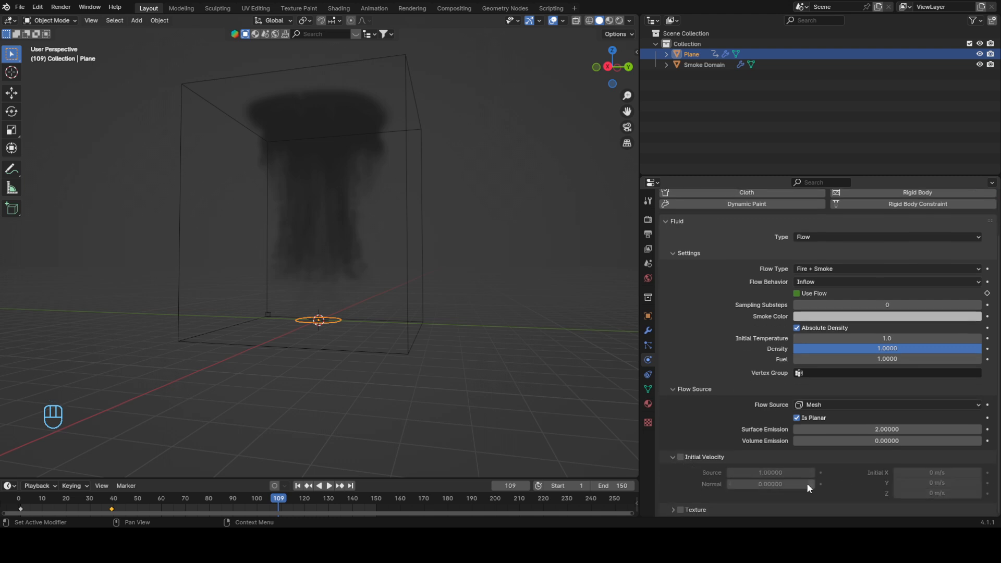
pyautogui.scroll(3, 752, 424)
pyautogui.scroll(-3, 743, 388)
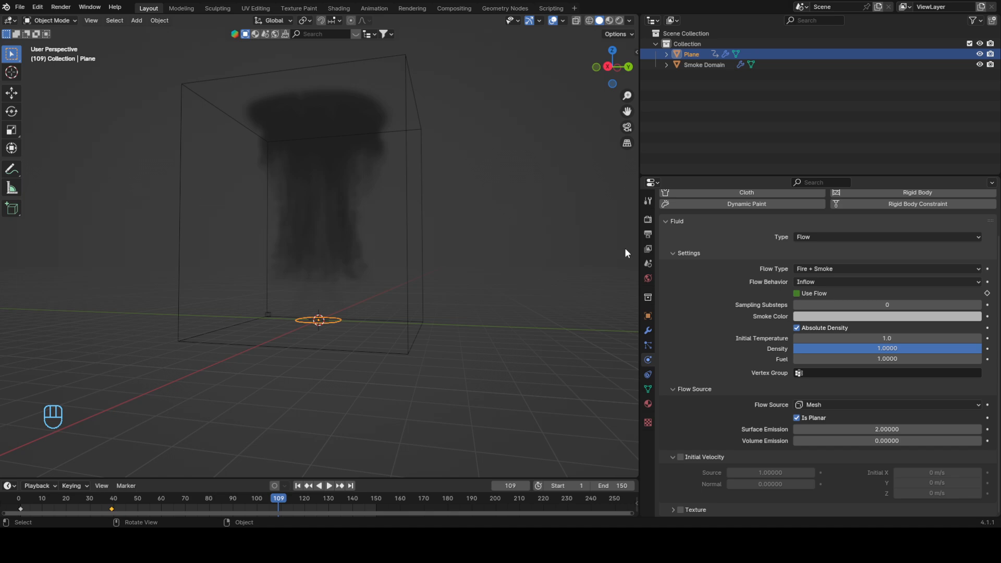
pyautogui.scroll(1, 735, 331)
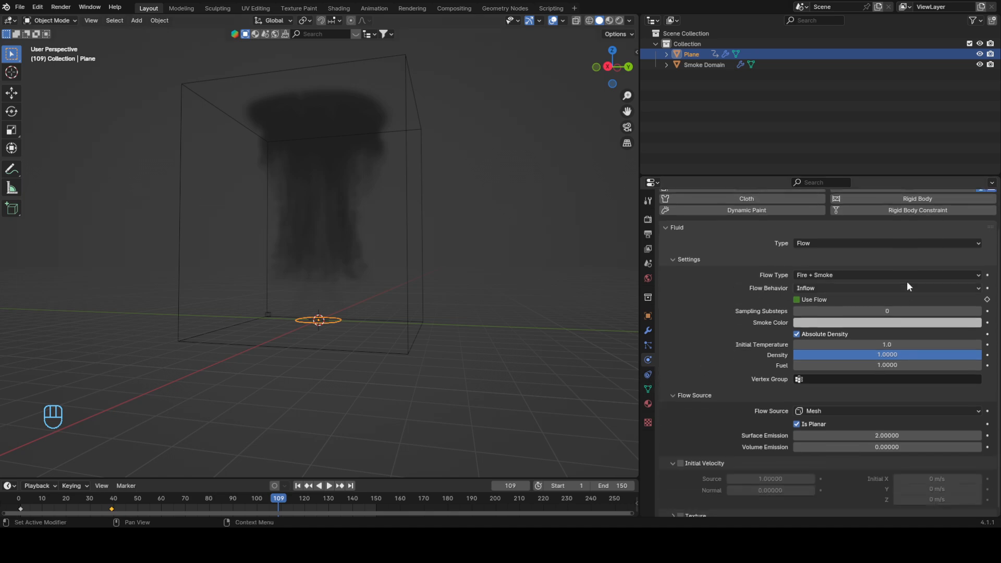
pyautogui.click(836, 243)
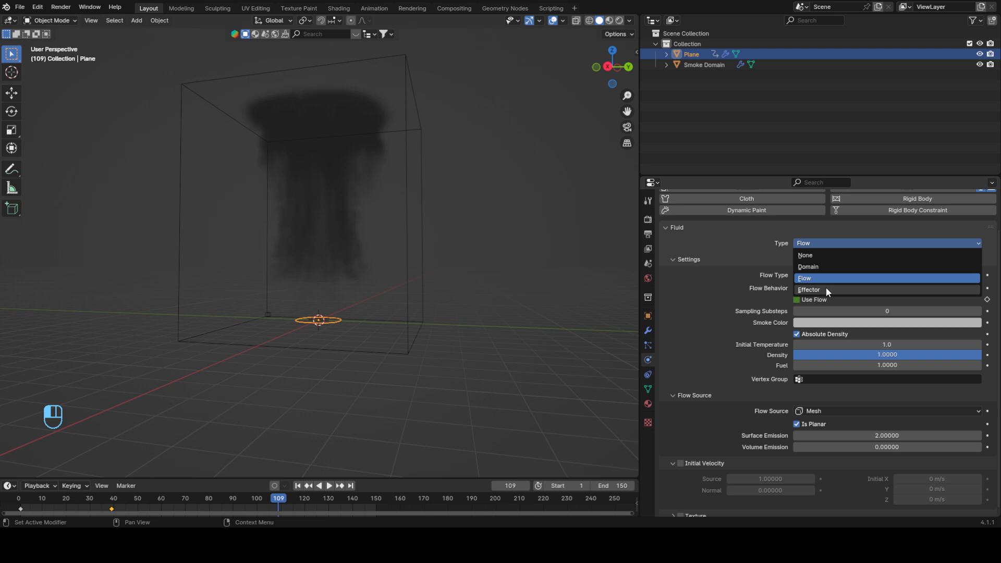
pyautogui.click(833, 242)
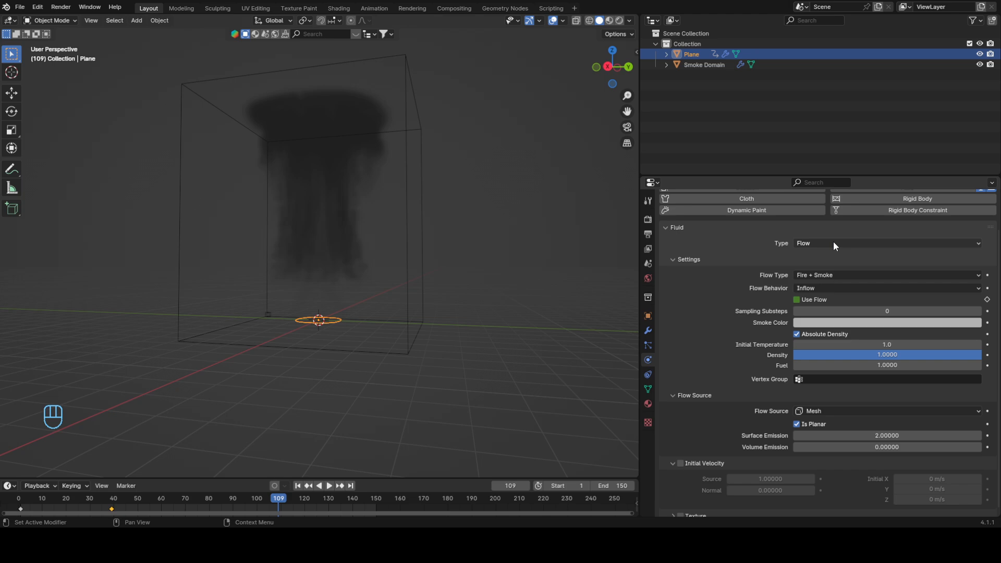
pyautogui.moveTo(512, 180); pyautogui.dragTo(444, 199, button='middle')
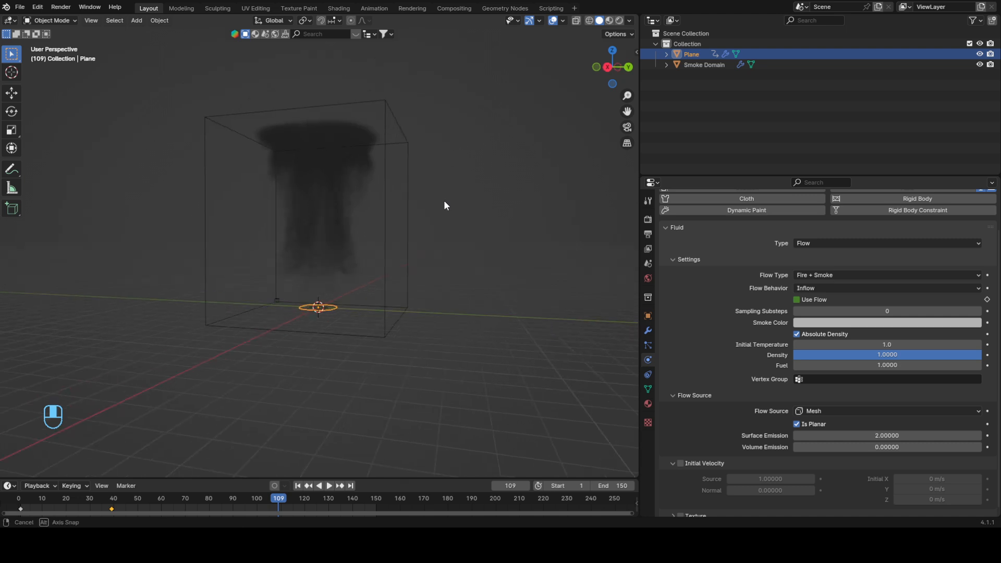
# Return to frame 1, switch the 3D viewport to Rendered shading and deselect the emitter plane.
pyautogui.moveTo(27, 493); pyautogui.dragTo(21, 495)
pyautogui.keyDown('ctrl'); pyautogui.moveTo(395, 334); pyautogui.dragTo(399, 294, button='middle'); pyautogui.keyUp('ctrl')
pyautogui.moveTo(400, 293); pyautogui.dragTo(381, 287, button='middle')
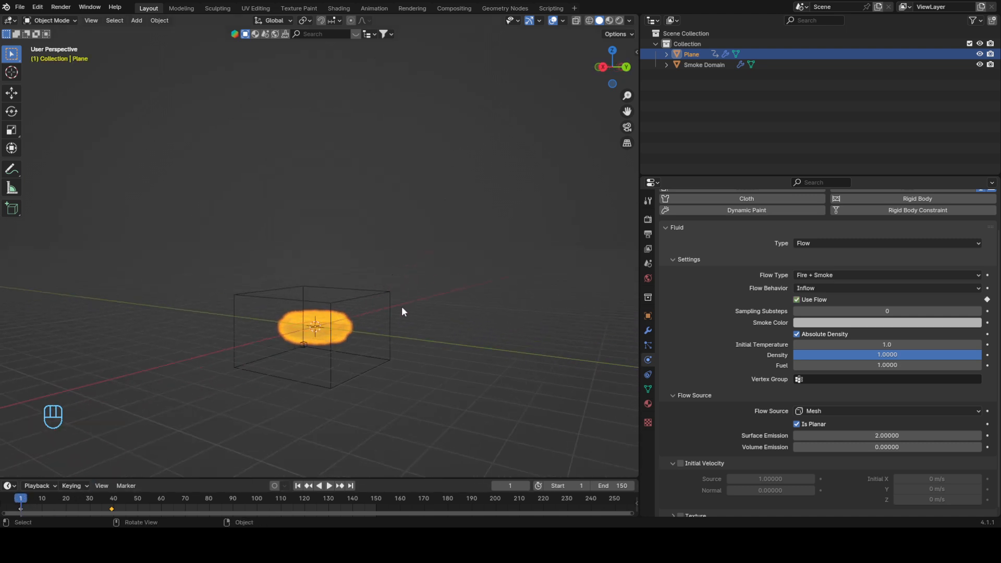
pyautogui.press('z')
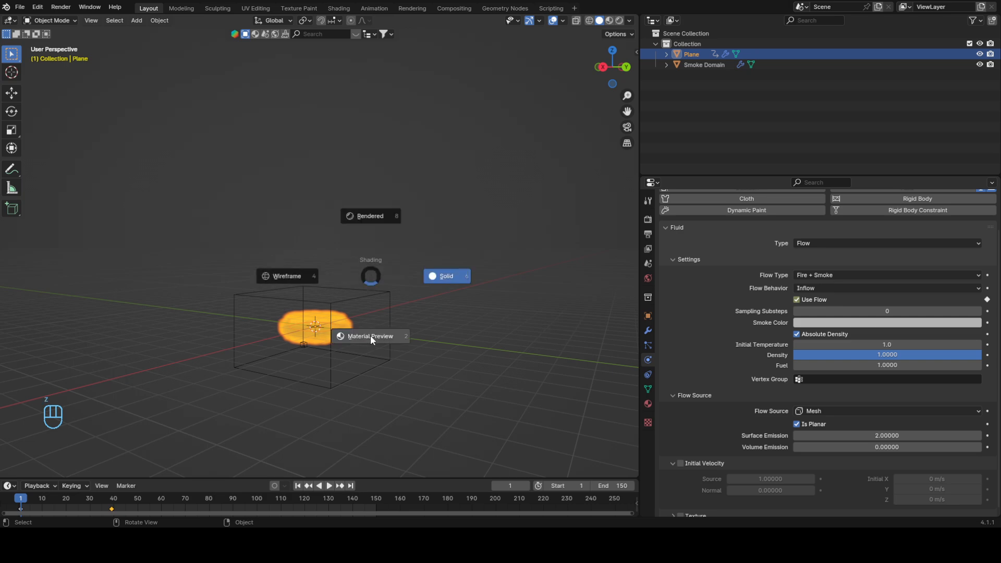
pyautogui.click(356, 167)
pyautogui.moveTo(356, 167); pyautogui.dragTo(392, 172, button='middle')
pyautogui.click(472, 308)
pyautogui.moveTo(483, 360); pyautogui.dragTo(500, 358, button='middle')
# Examine the emitter's flow settings and the domain's adaptive, gas and fire settings against the rendered smoke, ending with the plane selected.
pyautogui.scroll(-1, 730, 360)
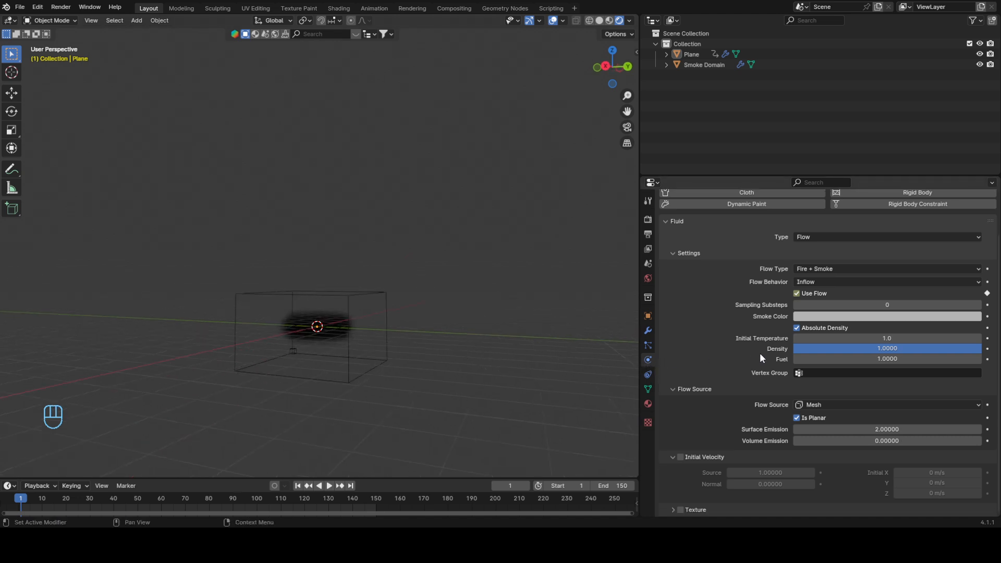
pyautogui.click(829, 372)
pyautogui.press('Escape')
pyautogui.moveTo(556, 348); pyautogui.dragTo(748, 364, button='middle')
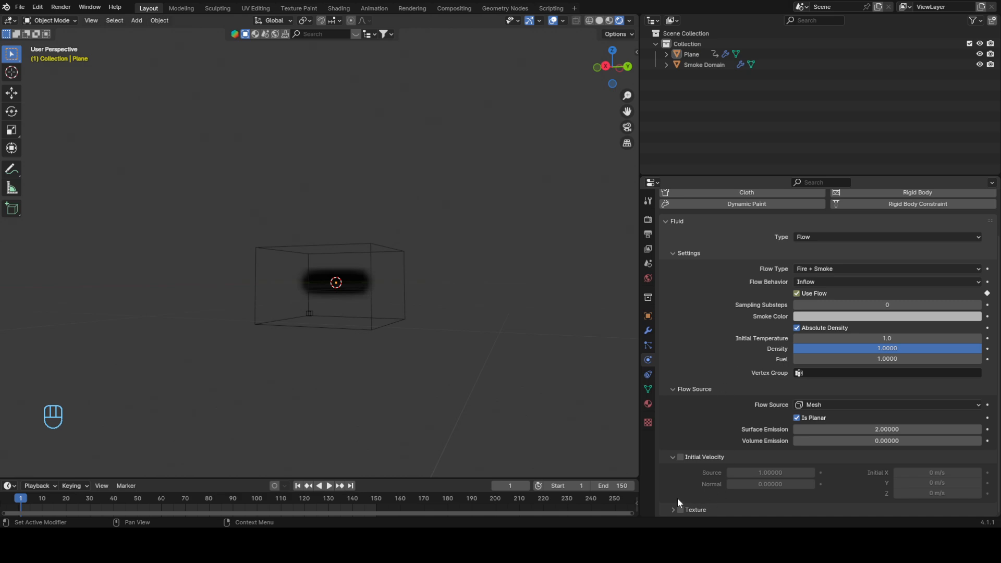
pyautogui.click(376, 330)
pyautogui.scroll(-8, 729, 417)
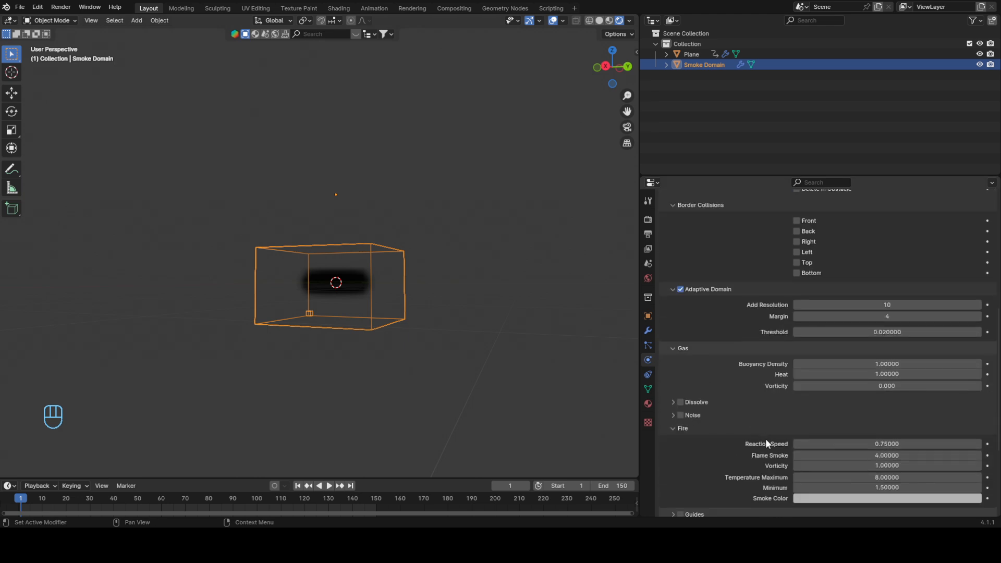
pyautogui.moveTo(364, 242); pyautogui.dragTo(344, 297, button='middle')
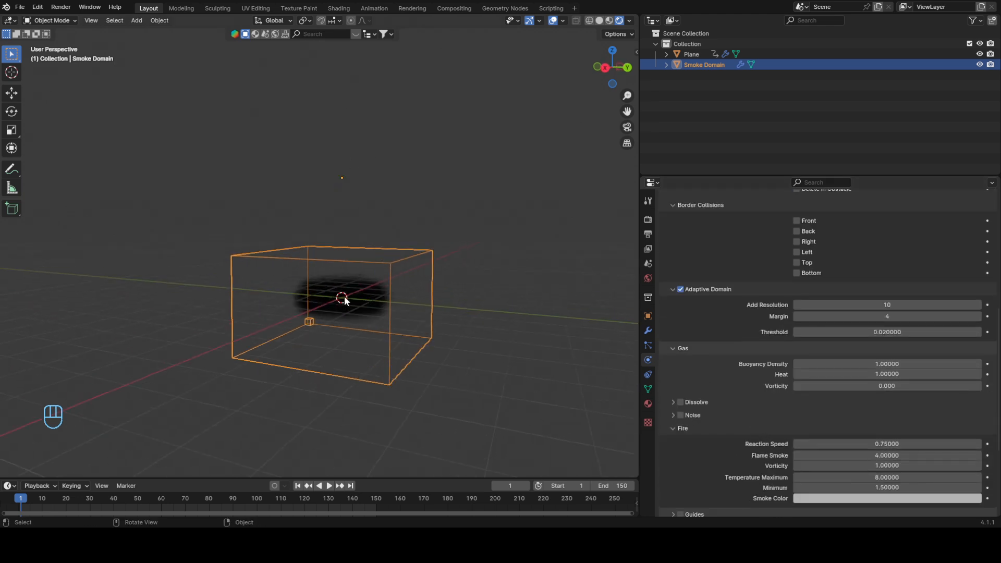
pyautogui.click(348, 301)
pyautogui.click(373, 288)
pyautogui.click(359, 294)
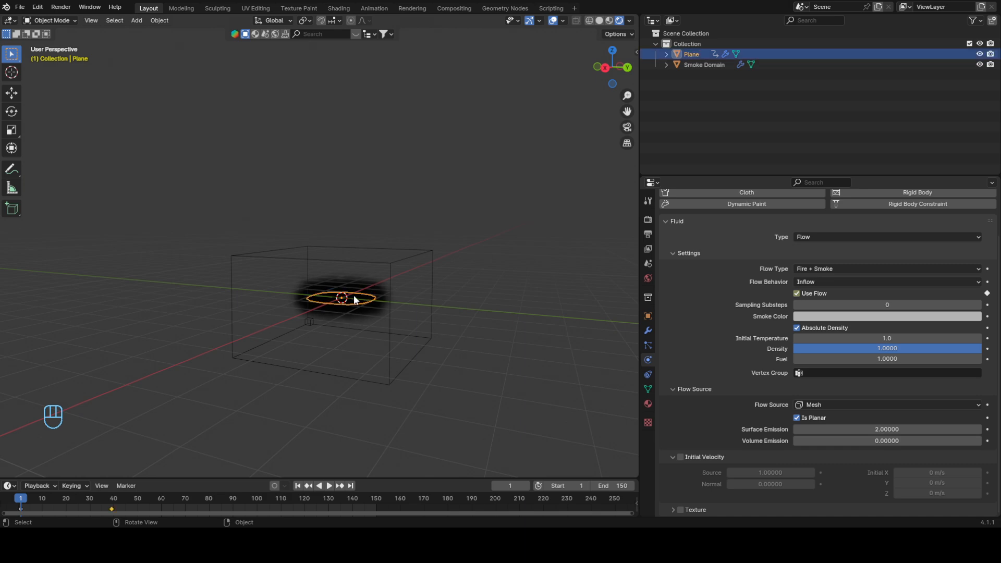
# Switch to the Shading workspace and remove its file browser and image editor areas to widen the 3D viewport and shader editor.
pyautogui.click(339, 6)
pyautogui.rightClick(149, 199)
pyautogui.click(133, 224)
pyautogui.click(136, 250)
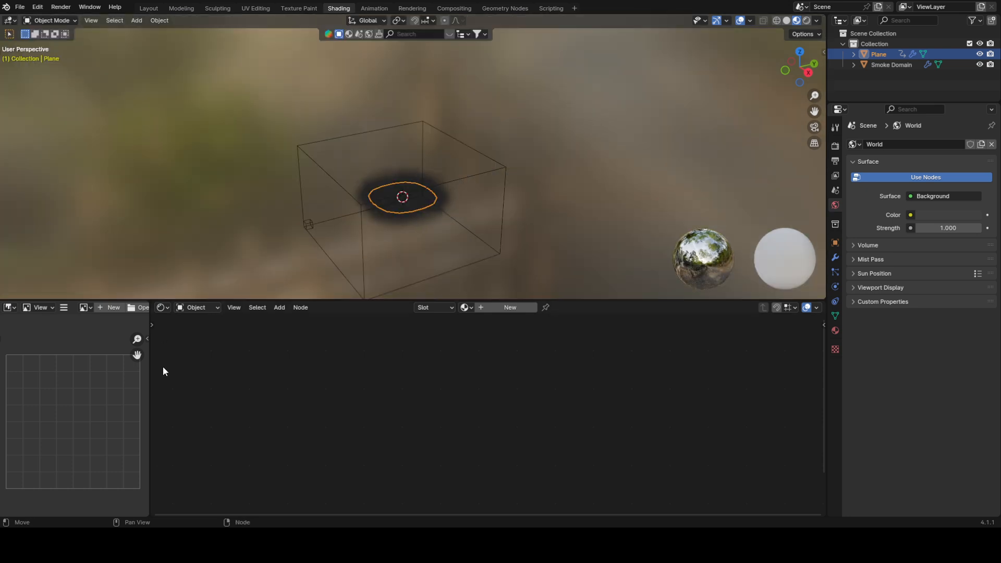
pyautogui.rightClick(150, 369)
pyautogui.click(147, 374)
pyautogui.click(134, 353)
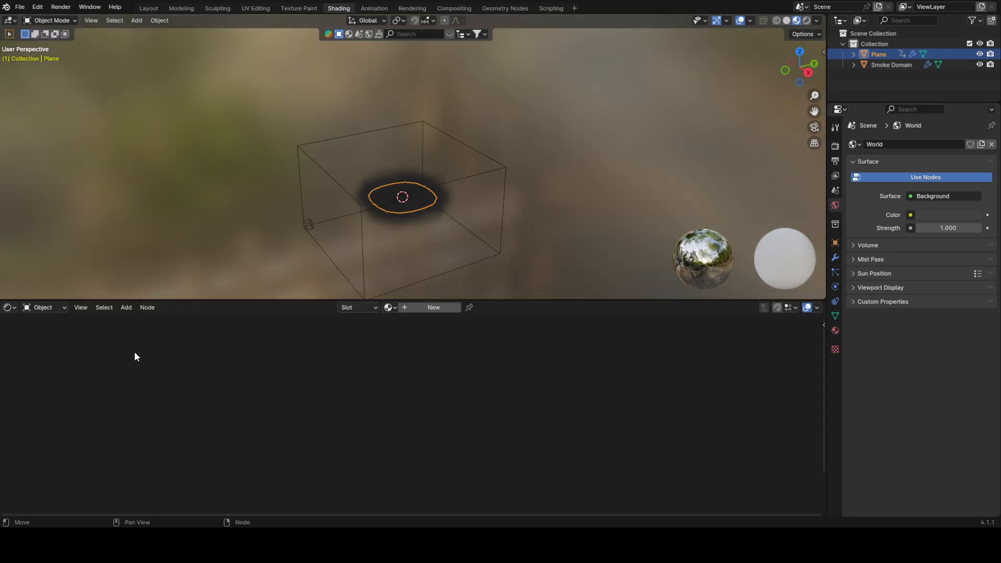
# Select the smoke domain and examine the Principled Volume node of its Smoke Domain Material.
pyautogui.click(481, 177)
pyautogui.moveTo(704, 453); pyautogui.dragTo(544, 418, button='middle')
pyautogui.scroll(4, 604, 410)
pyautogui.moveTo(685, 428); pyautogui.dragTo(558, 415, button='middle')
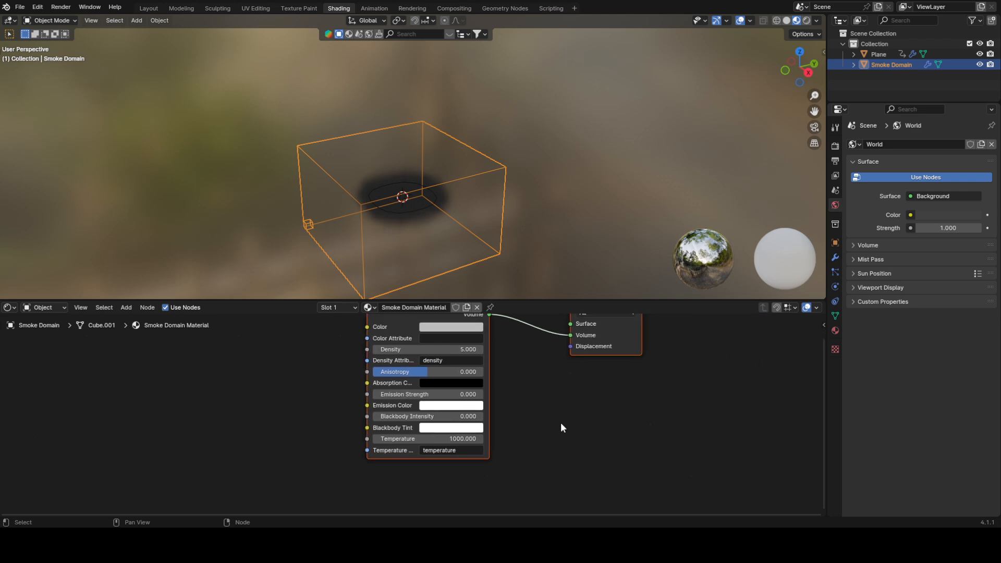
pyautogui.scroll(4, 620, 419)
pyautogui.moveTo(560, 405)
pyautogui.mouseDown(button='middle')
pyautogui.moveTo(583, 423)
pyautogui.moveTo(580, 404)
pyautogui.mouseUp(button='middle')
pyautogui.scroll(-1, 551, 374)
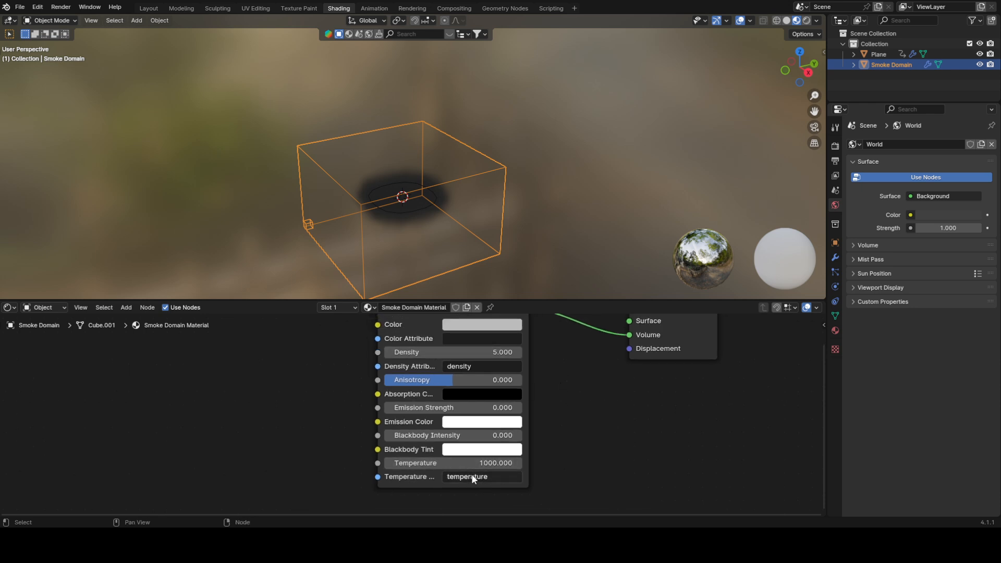
pyautogui.moveTo(555, 401)
pyautogui.mouseDown(button='middle')
pyautogui.moveTo(543, 435)
pyautogui.moveTo(556, 418)
pyautogui.mouseUp(button='middle')
# Add an Attribute node beside the Principled Volume node and set its attribute name to temperature.
pyautogui.hotkey('shift', 'a')
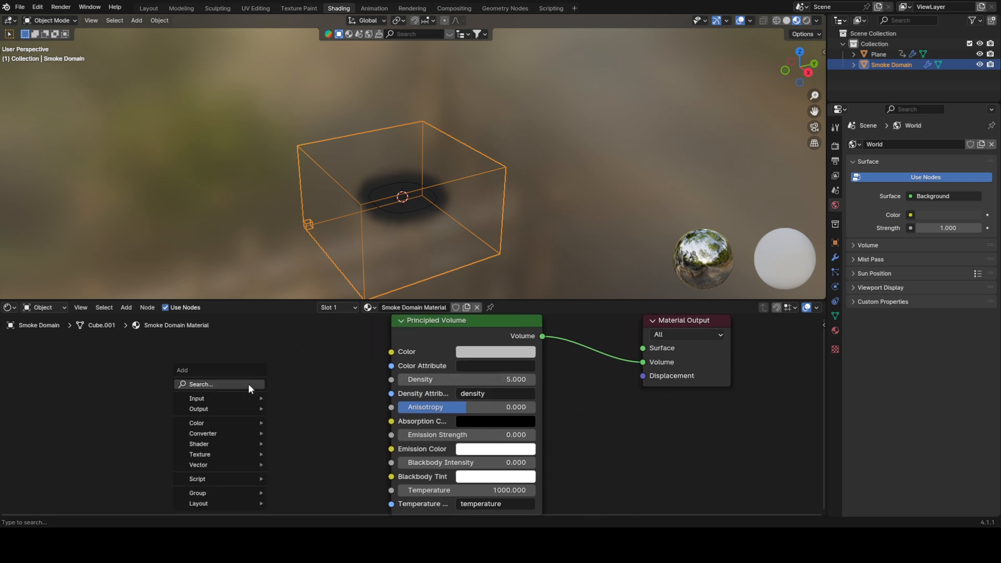
pyautogui.click(248, 384)
pyautogui.write('a')
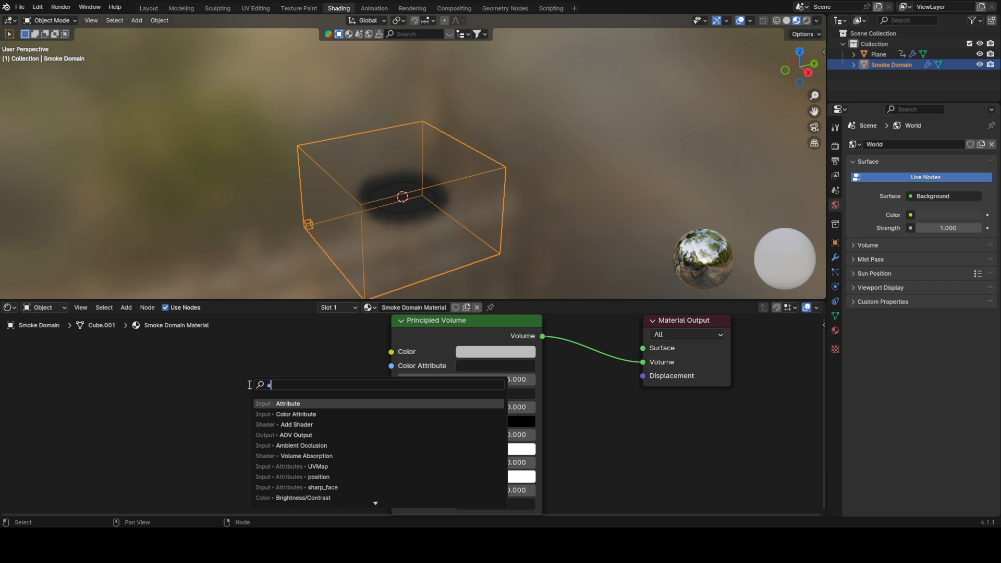
pyautogui.press('Return')
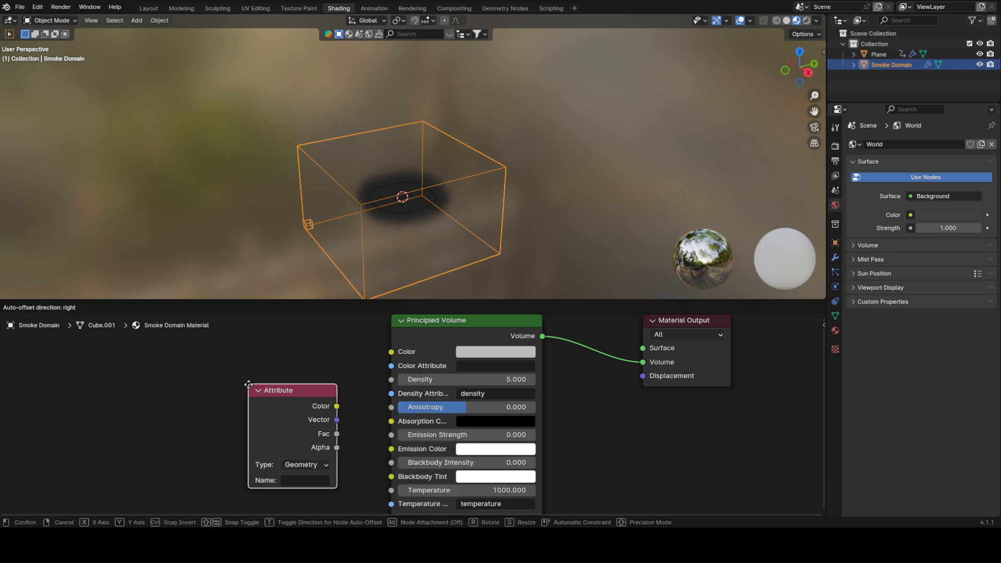
pyautogui.click(236, 470)
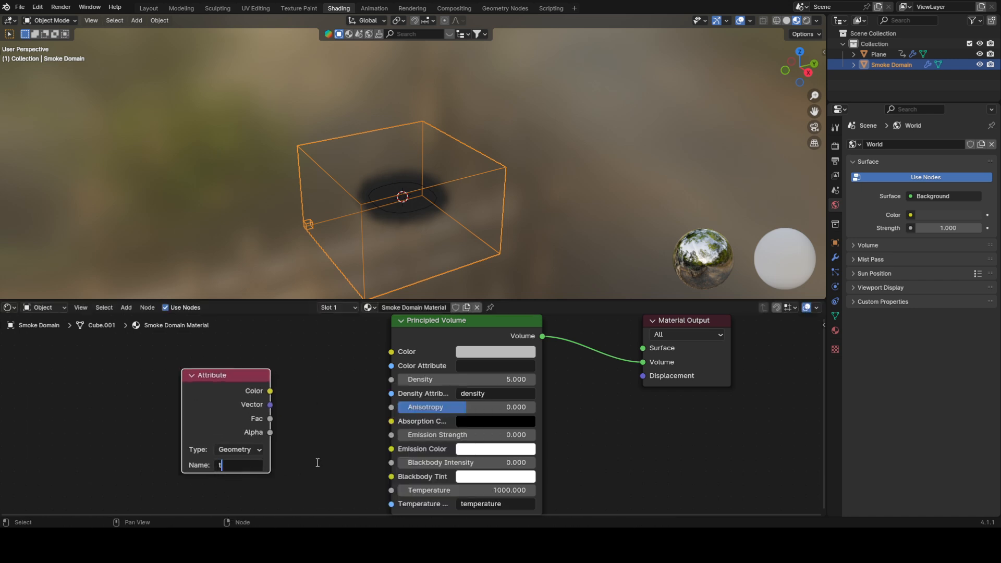
pyautogui.write('temperaturre')
pyautogui.press('BackSpace')
pyautogui.press('BackSpace')
# Preview the Attribute node, link its Color to the Principled Volume's Emission Strength and set Emission Color to orange, hue 0.024 and saturation 0.950.
pyautogui.keyDown('ctrl'); pyautogui.keyDown('shift'); pyautogui.click(227, 373); pyautogui.keyUp('shift'); pyautogui.keyUp('ctrl')
pyautogui.moveTo(301, 389)
pyautogui.mouseDown(button='middle')
pyautogui.moveTo(281, 403)
pyautogui.moveTo(286, 377)
pyautogui.mouseUp(button='middle')
pyautogui.moveTo(258, 380); pyautogui.dragTo(381, 424)
pyautogui.click(479, 438)
pyautogui.moveTo(515, 330); pyautogui.dragTo(488, 333)
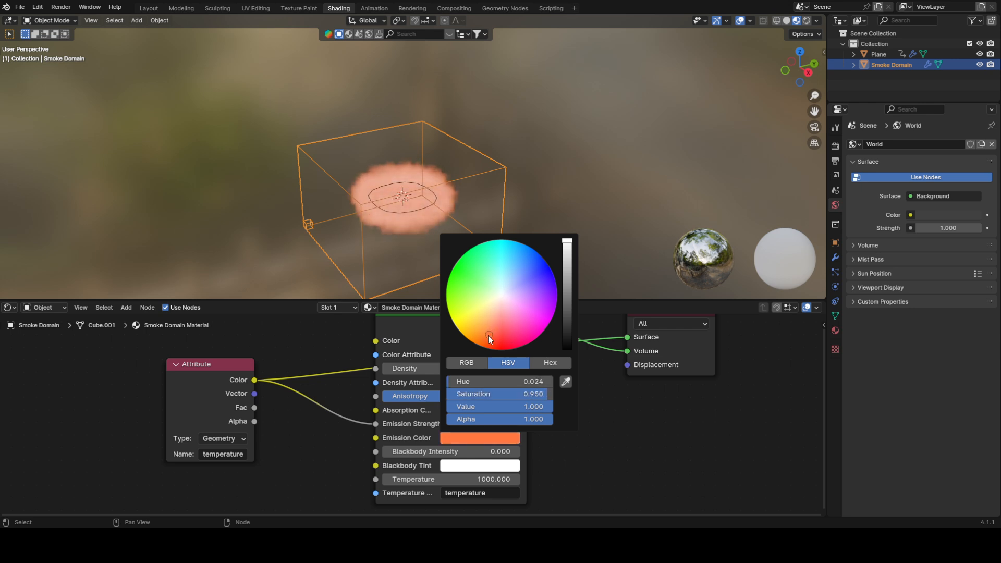
# Move the Attribute node away from the Principled Volume and remove the preview link from the Material Output's Surface input.
pyautogui.moveTo(220, 366); pyautogui.dragTo(143, 367)
pyautogui.click(638, 398)
pyautogui.moveTo(660, 387); pyautogui.dragTo(578, 432, button='middle')
pyautogui.click(582, 360)
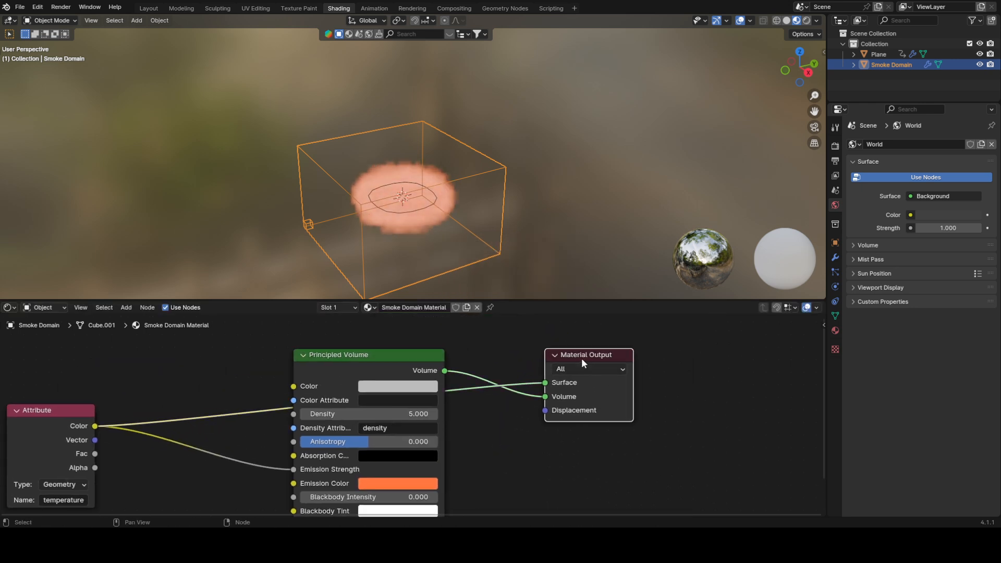
pyautogui.click(397, 356)
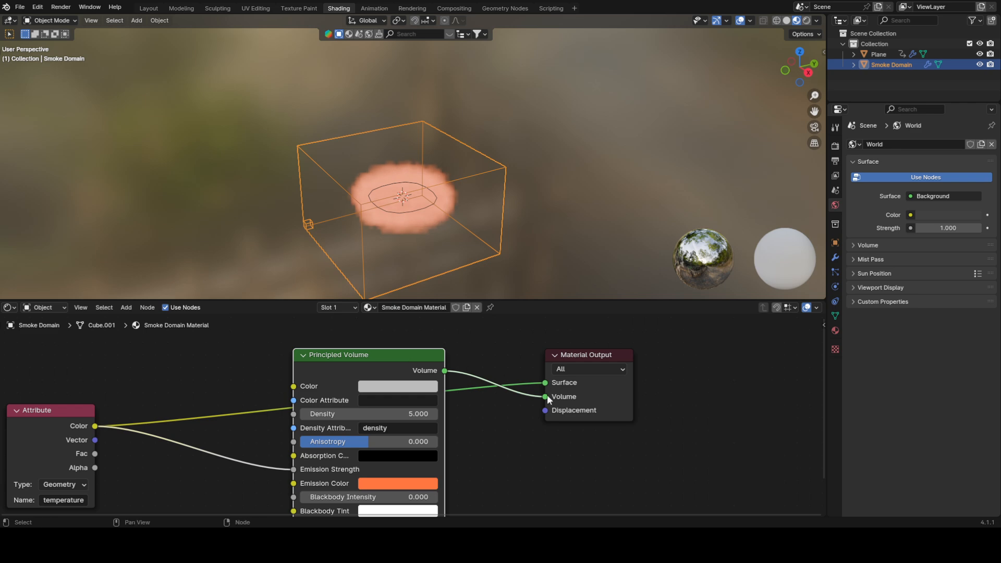
pyautogui.moveTo(542, 394); pyautogui.dragTo(544, 396)
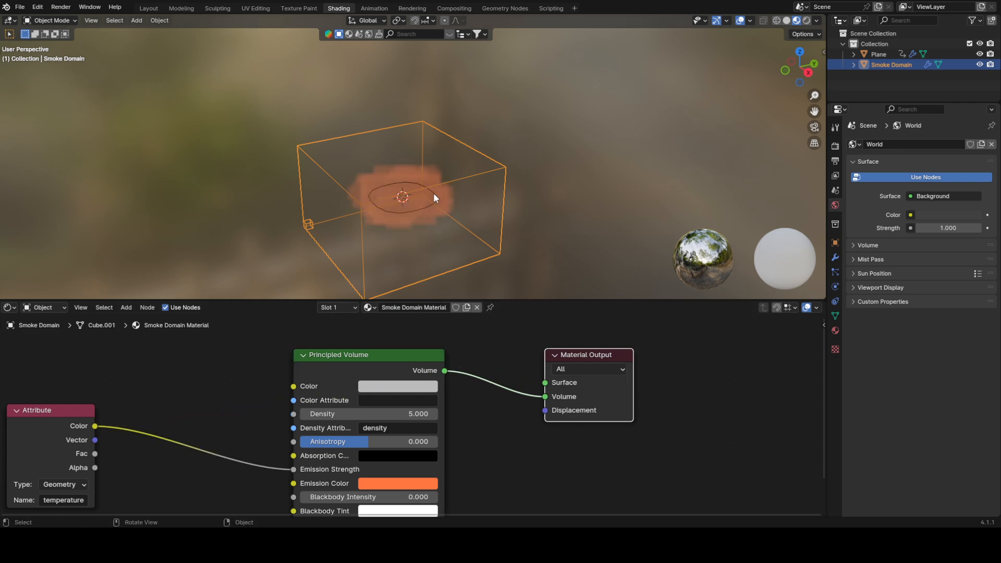
# Switch the Shading workspace's 3D viewport to Rendered shading and view the smoke domain from the side.
pyautogui.moveTo(435, 206); pyautogui.dragTo(451, 168, button='middle')
pyautogui.press('z')
pyautogui.click(350, 74)
pyautogui.moveTo(469, 134); pyautogui.dragTo(482, 162, button='middle')
# Play the simulation with the emissive volume material, stopping at frame 70.
pyautogui.press('space')
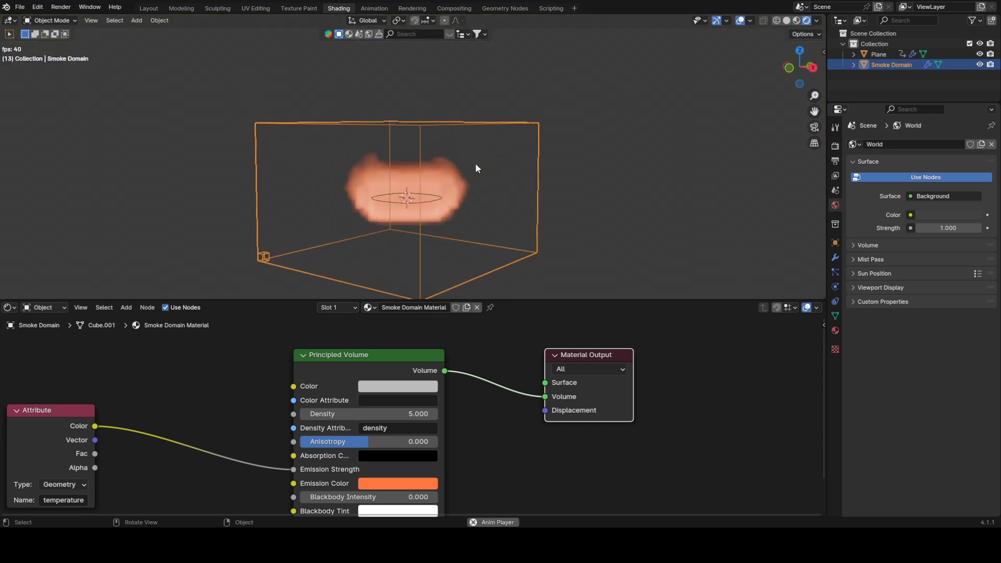
pyautogui.scroll(-3, 525, 156)
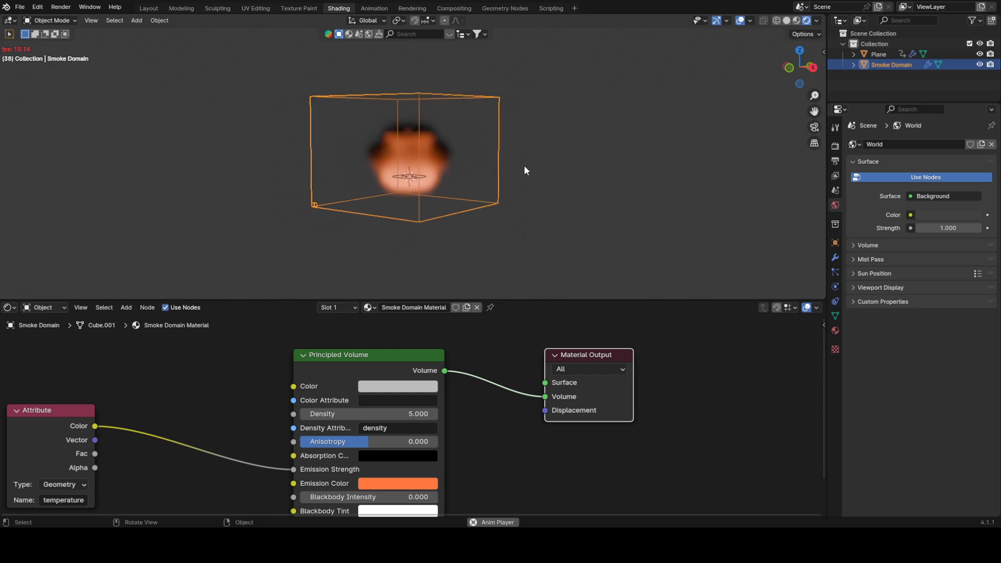
pyautogui.moveTo(541, 133); pyautogui.dragTo(495, 155, button='middle')
pyautogui.press('space')
pyautogui.scroll(2, 444, 214)
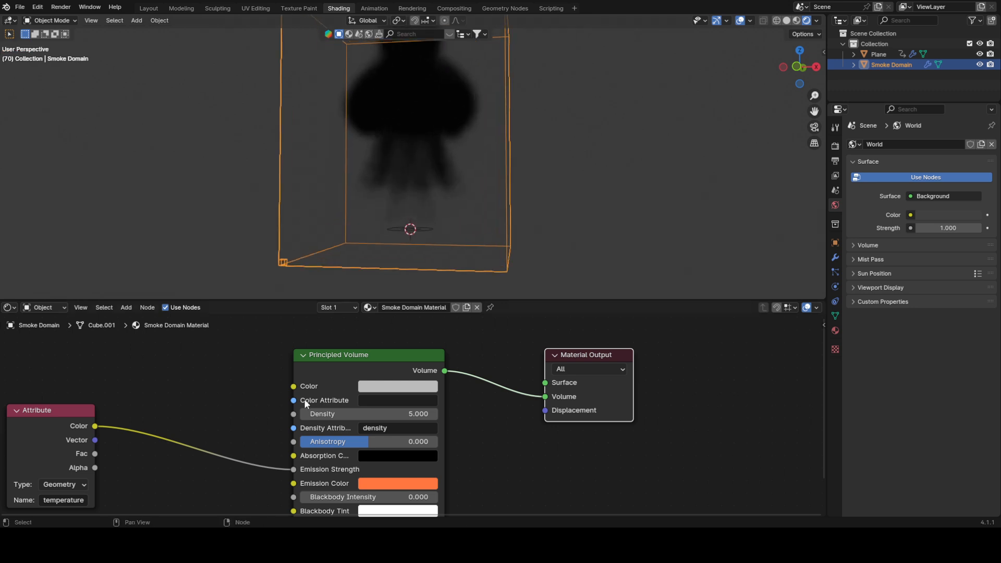
# Lighten the Principled Volume's Emission Color to a paler orange, hue 0.044 and saturation 0.753.
pyautogui.moveTo(461, 221); pyautogui.dragTo(473, 223, button='middle')
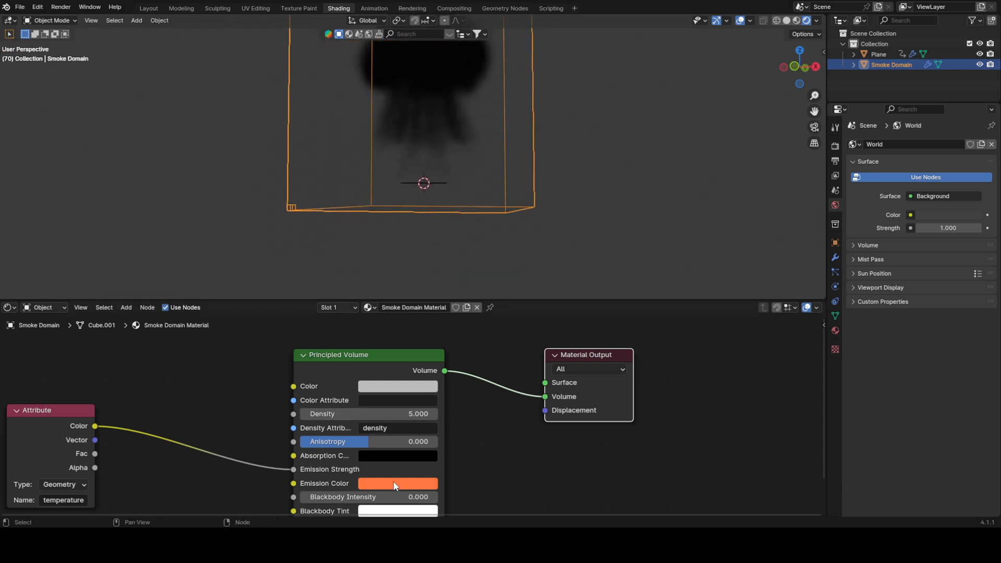
pyautogui.click(393, 482)
pyautogui.moveTo(411, 371); pyautogui.dragTo(410, 363)
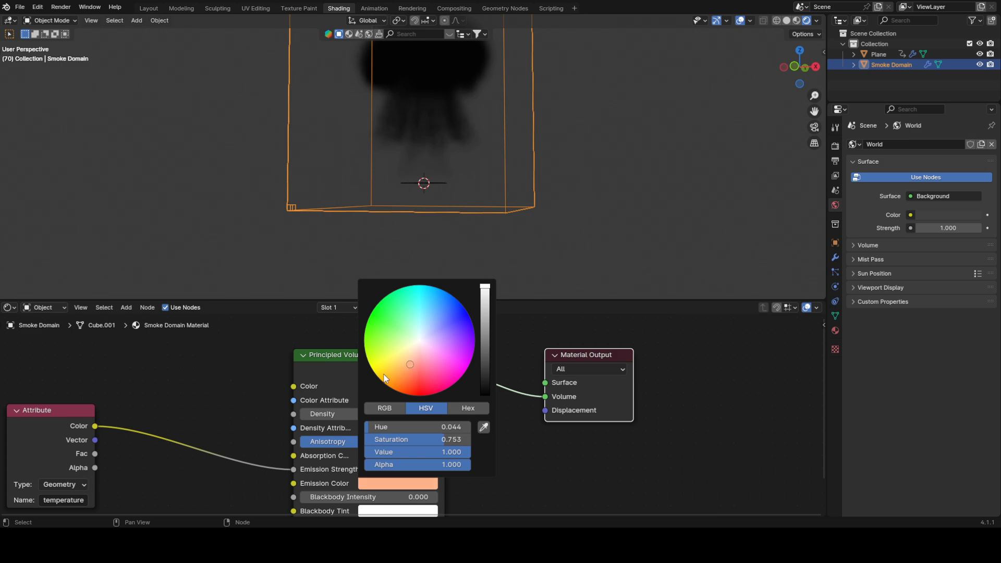
# Add a Math node on the link between the Attribute node's Color and the Principled Volume's Emission Strength.
pyautogui.moveTo(178, 380); pyautogui.dragTo(281, 358, button='middle')
pyautogui.click(281, 358)
pyautogui.hotkey('shift', 'a')
pyautogui.click(280, 358)
pyautogui.write('math')
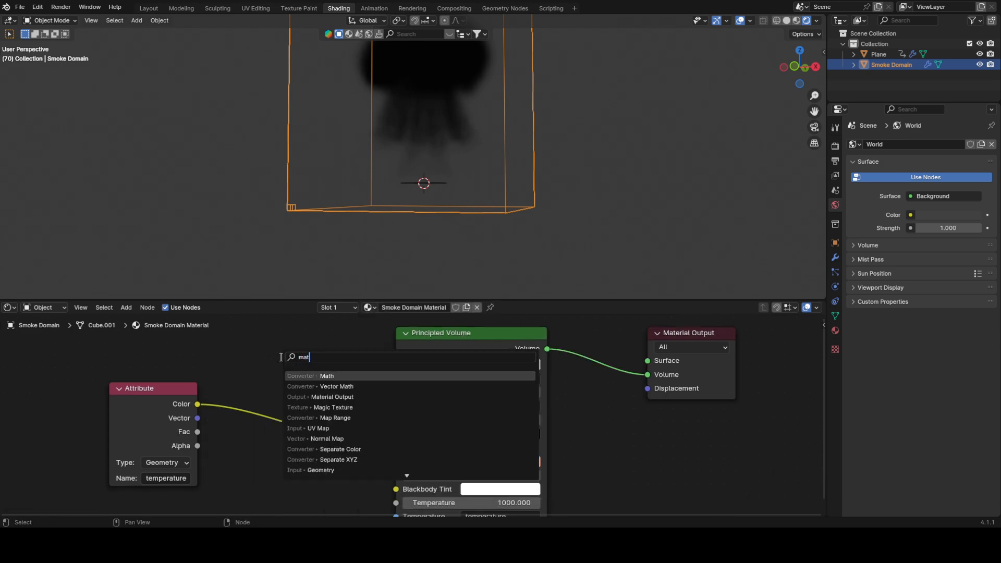
pyautogui.press('Return')
pyautogui.click(247, 363)
# Set the Math node's operation to Multiply and its second value to 2.000.
pyautogui.click(276, 404)
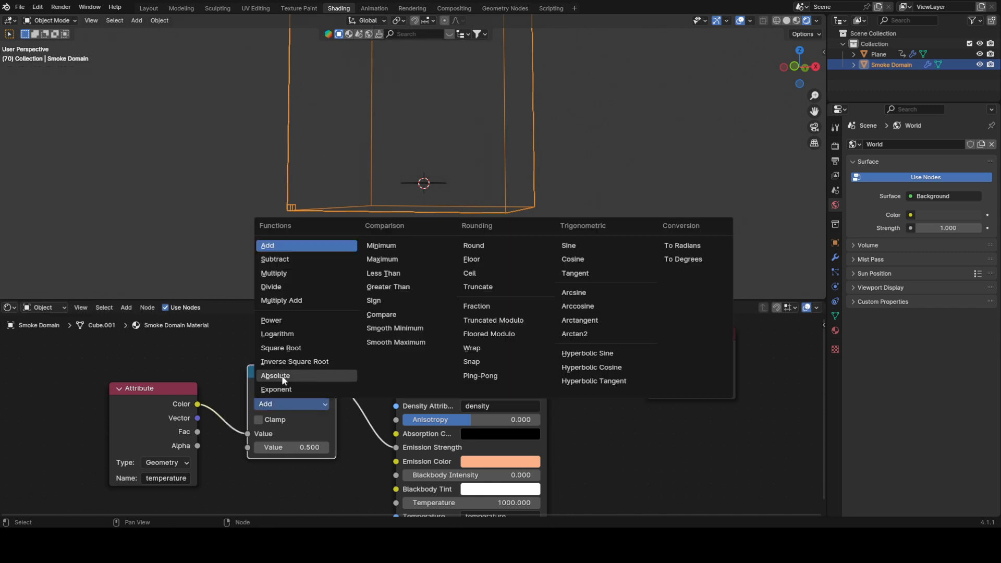
pyautogui.click(295, 272)
pyautogui.click(326, 429)
pyautogui.write('2')
pyautogui.press('Return')
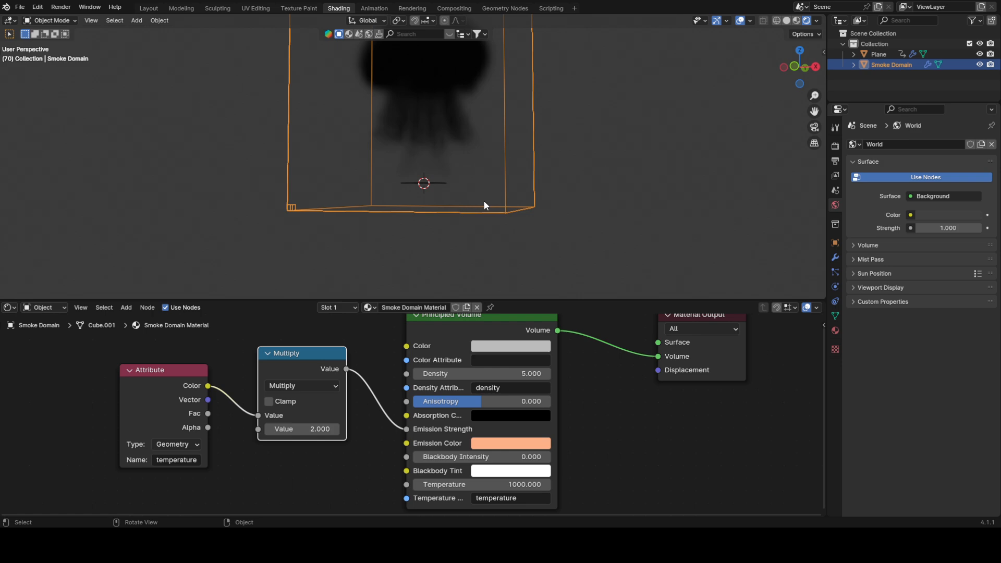
# Play the simulation to examine the doubled emission strength from several angles, stopping at frame 99.
pyautogui.moveTo(602, 388); pyautogui.dragTo(598, 405, button='middle')
pyautogui.moveTo(596, 251); pyautogui.dragTo(649, 193, button='middle')
pyautogui.press('space')
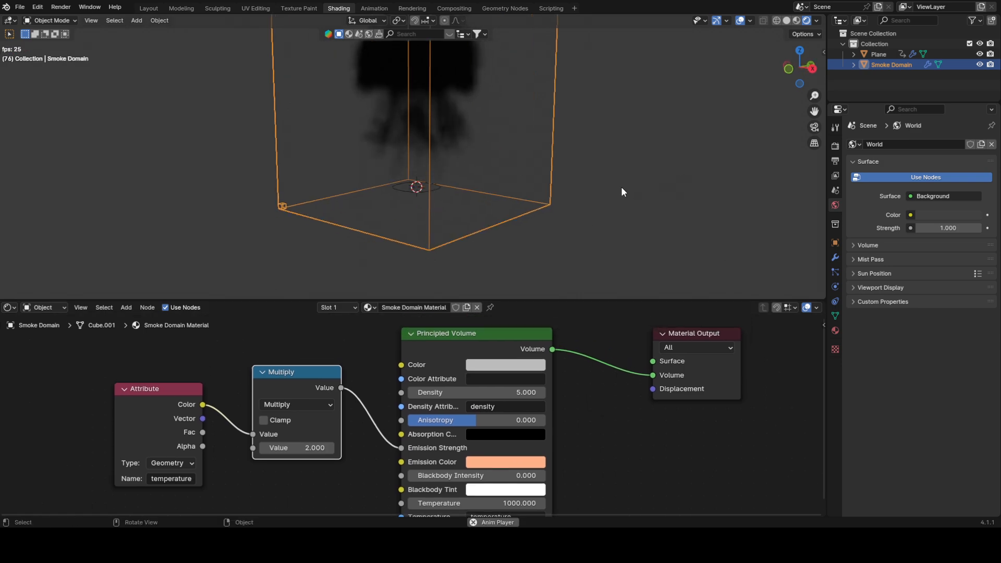
pyautogui.moveTo(637, 177)
pyautogui.mouseDown(button='middle')
pyautogui.moveTo(601, 164)
pyautogui.moveTo(637, 171)
pyautogui.moveTo(621, 176)
pyautogui.mouseUp(button='middle')
pyautogui.scroll(-5, 621, 176)
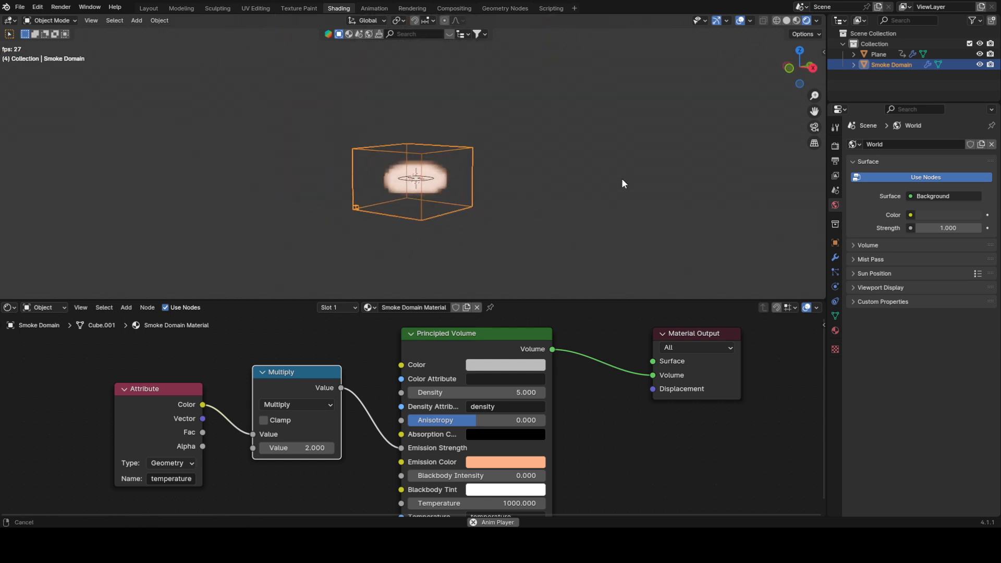
pyautogui.scroll(3, 569, 166)
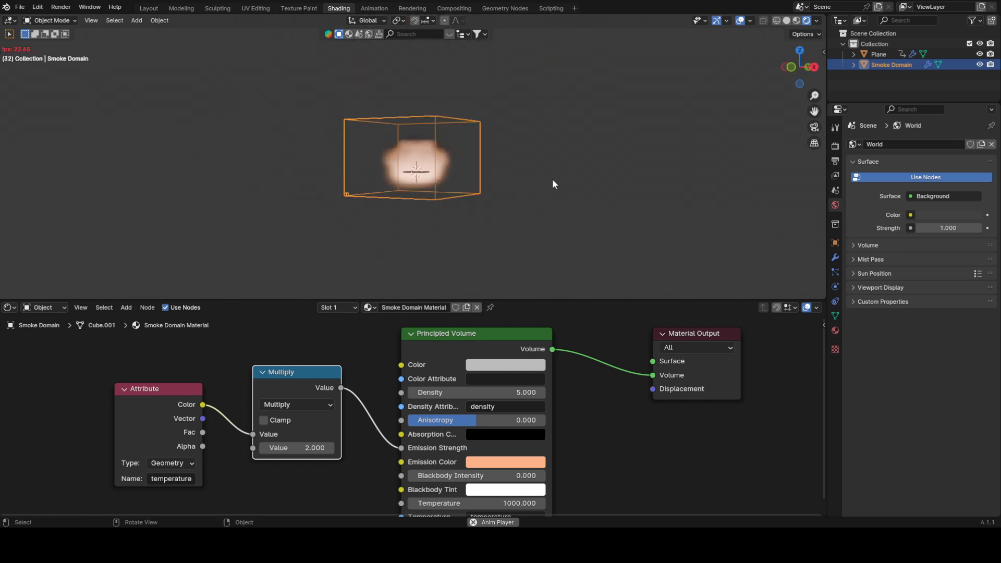
pyautogui.press('space')
pyautogui.keyDown('shift'); pyautogui.moveTo(522, 206); pyautogui.dragTo(570, 194, button='middle'); pyautogui.keyUp('shift')
pyautogui.press('space')
pyautogui.press('space')
pyautogui.moveTo(91, 354); pyautogui.dragTo(287, 472)
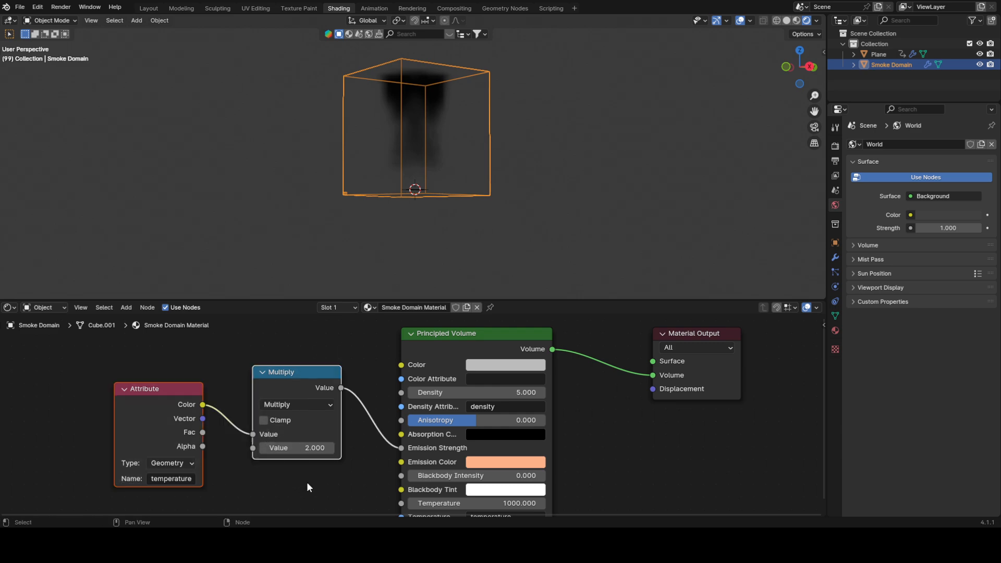
pyautogui.moveTo(346, 503); pyautogui.dragTo(326, 465, button='middle')
pyautogui.click(326, 469)
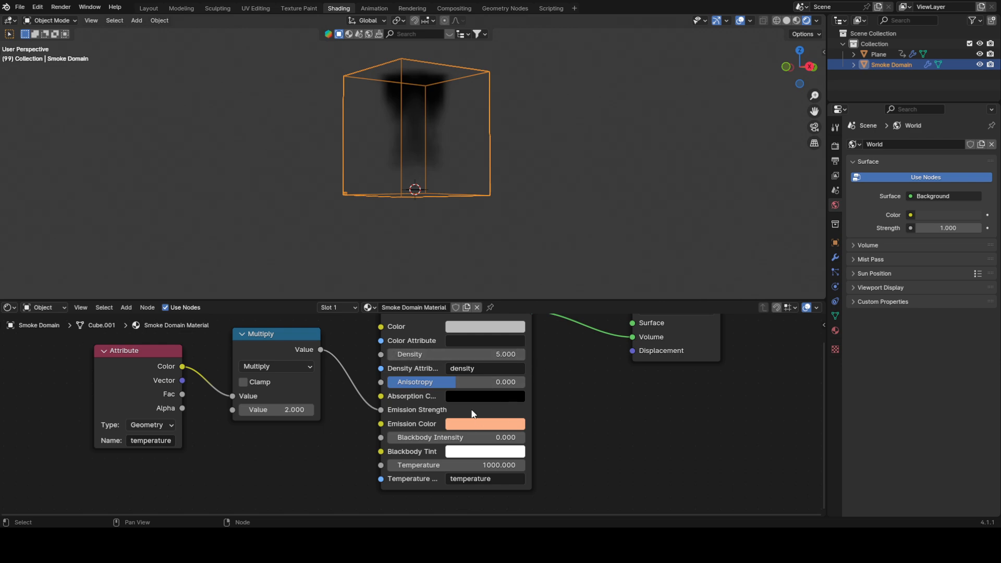
# Replay the smoke simulation in the rendered viewport to examine its emission, and stop the playback.
pyautogui.scroll(-3, 533, 122)
pyautogui.press('space')
pyautogui.scroll(5, 480, 177)
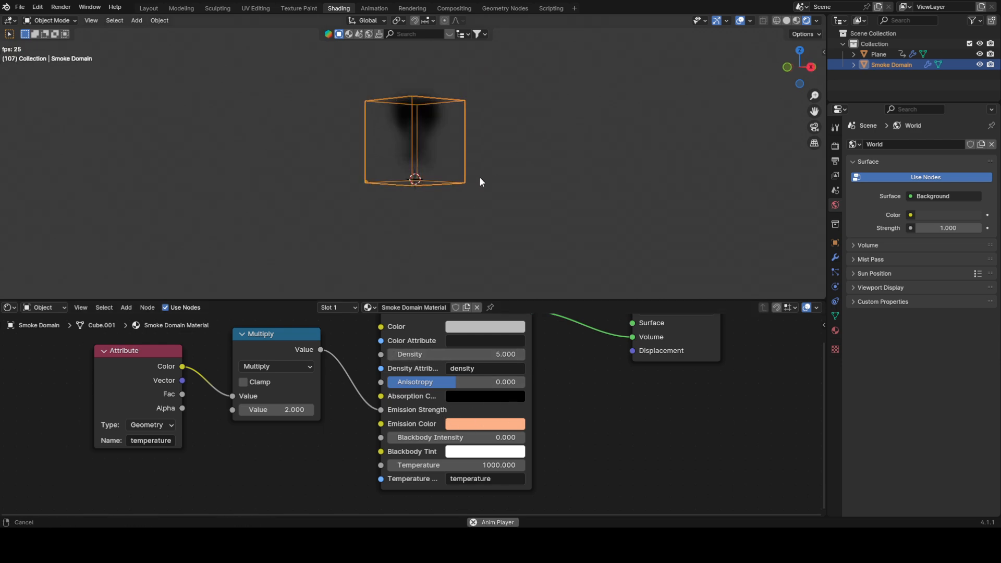
pyautogui.press('space')
pyautogui.moveTo(479, 145); pyautogui.dragTo(476, 232, button='middle')
# Switch to the Layout workspace and play the simulation there, stopping at frame 22.
pyautogui.click(158, 8)
pyautogui.press('space')
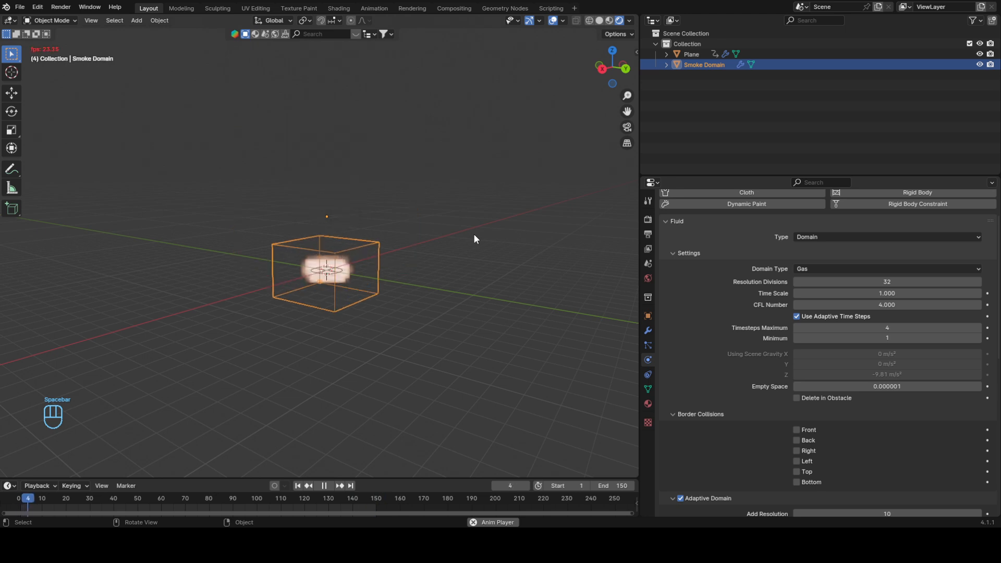
pyautogui.press('space')
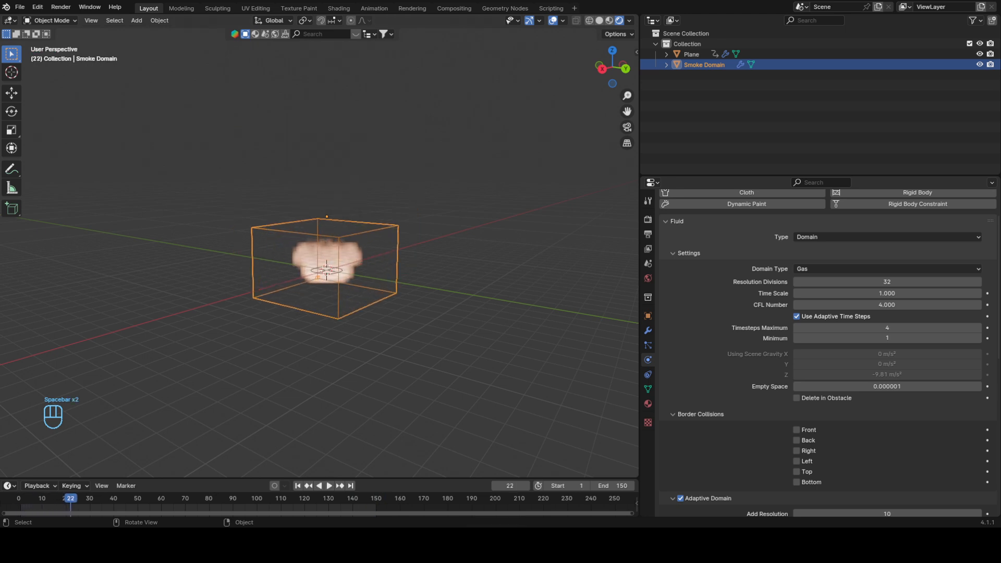